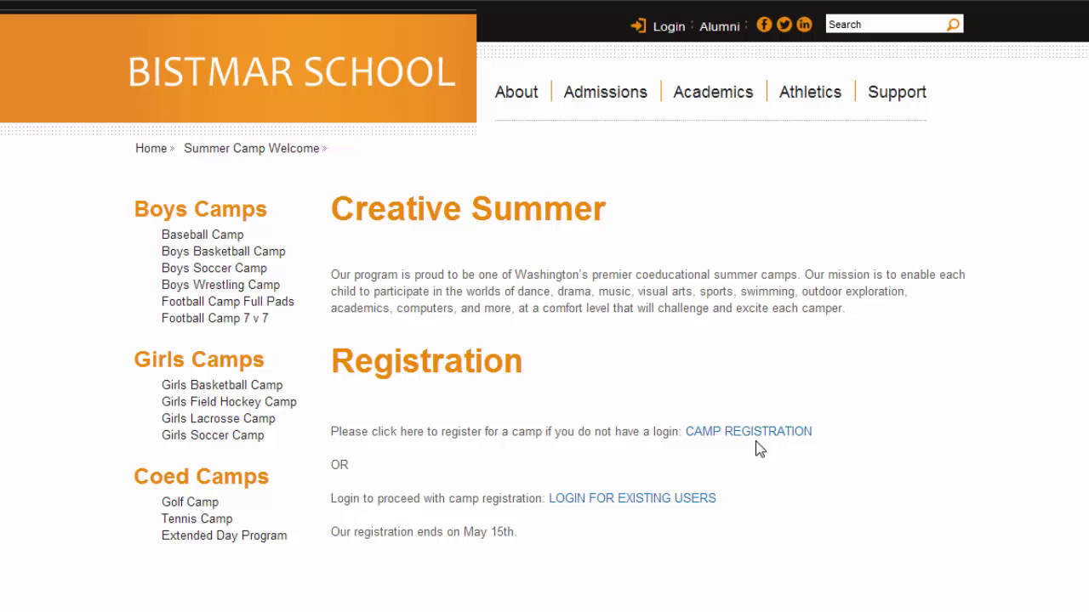
Step: Create a new camp registration user from the parent's last name and the saved household e-mail
click(751, 431)
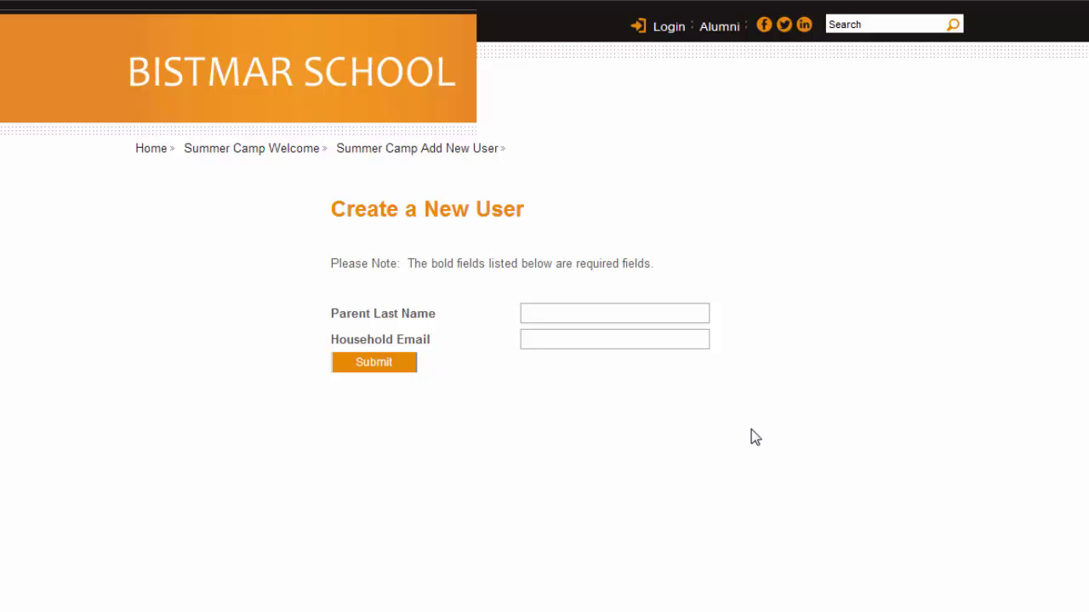
click(579, 318)
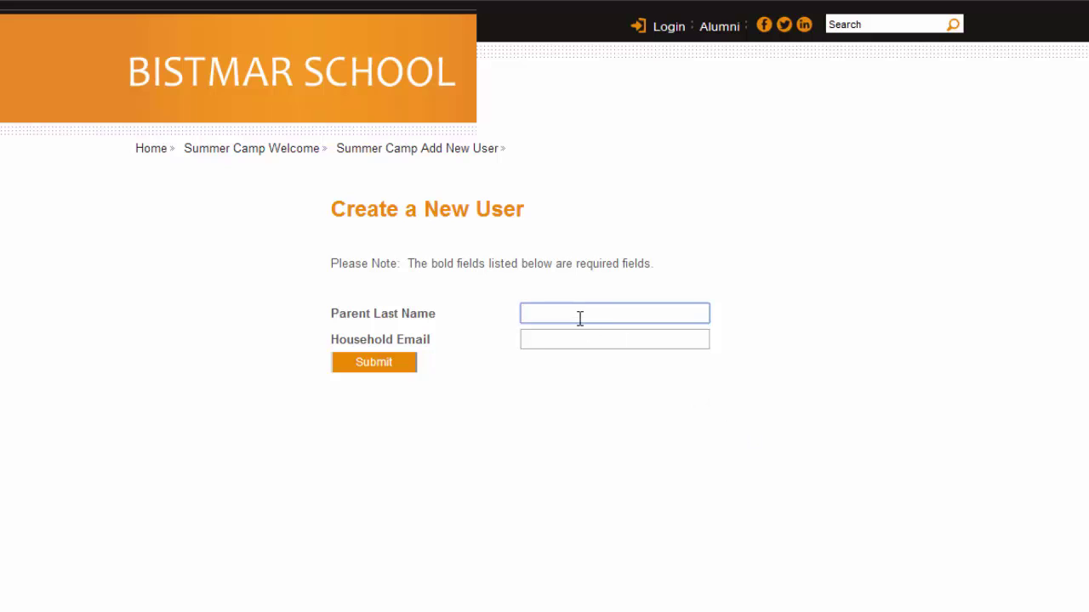
text(Doe)
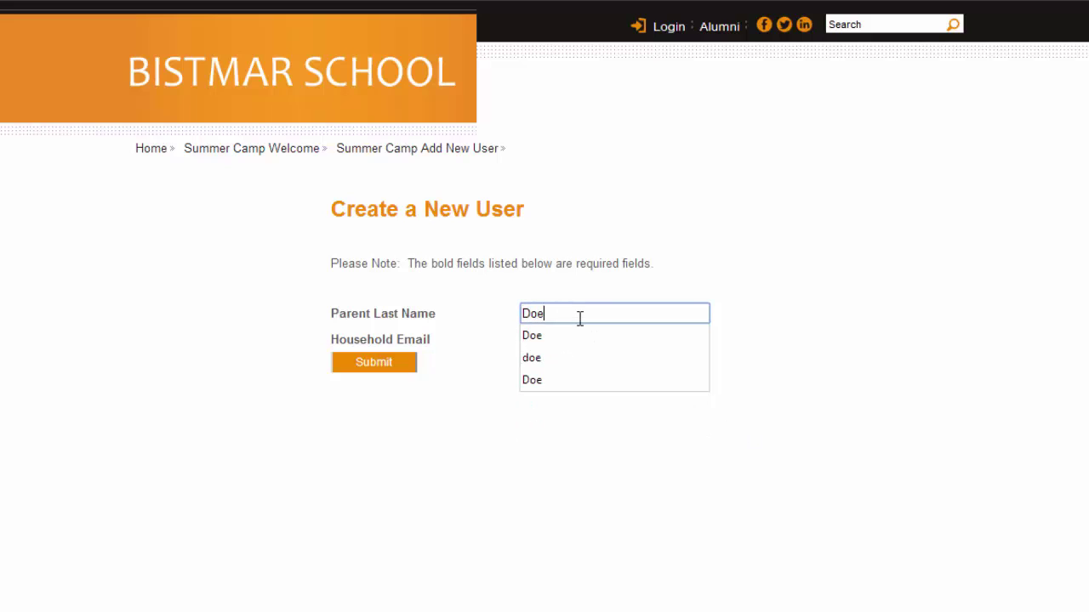
key(Tab)
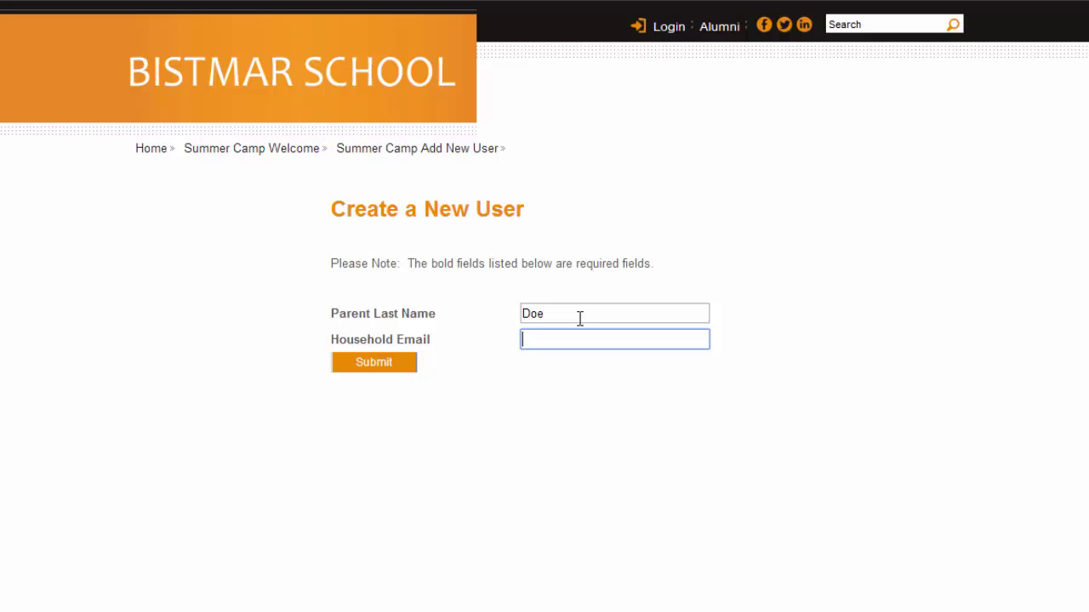
text(j)
key(Down)
key(Return)
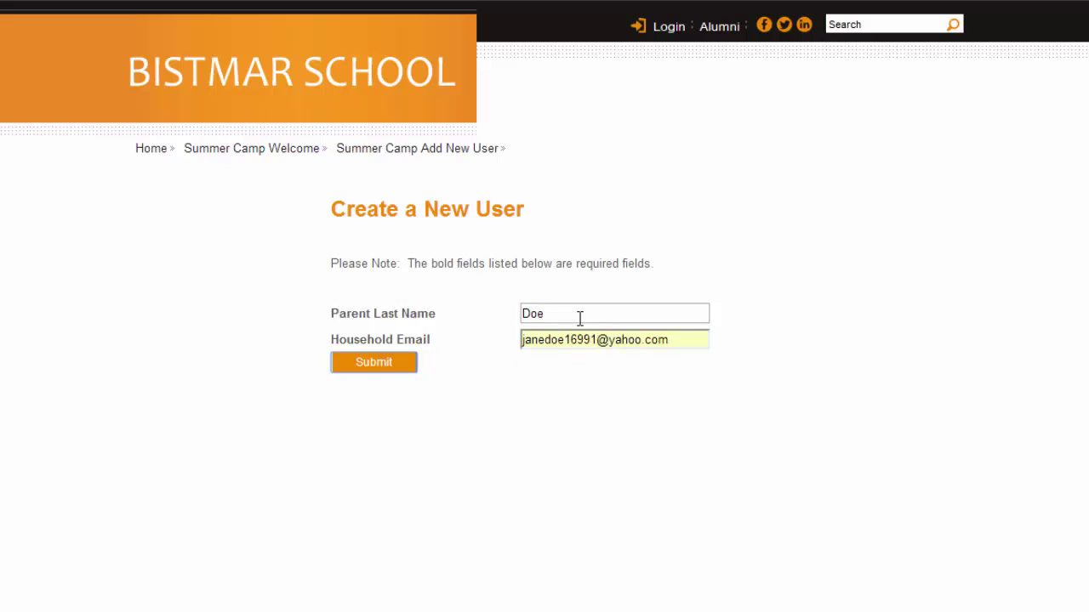
click(371, 365)
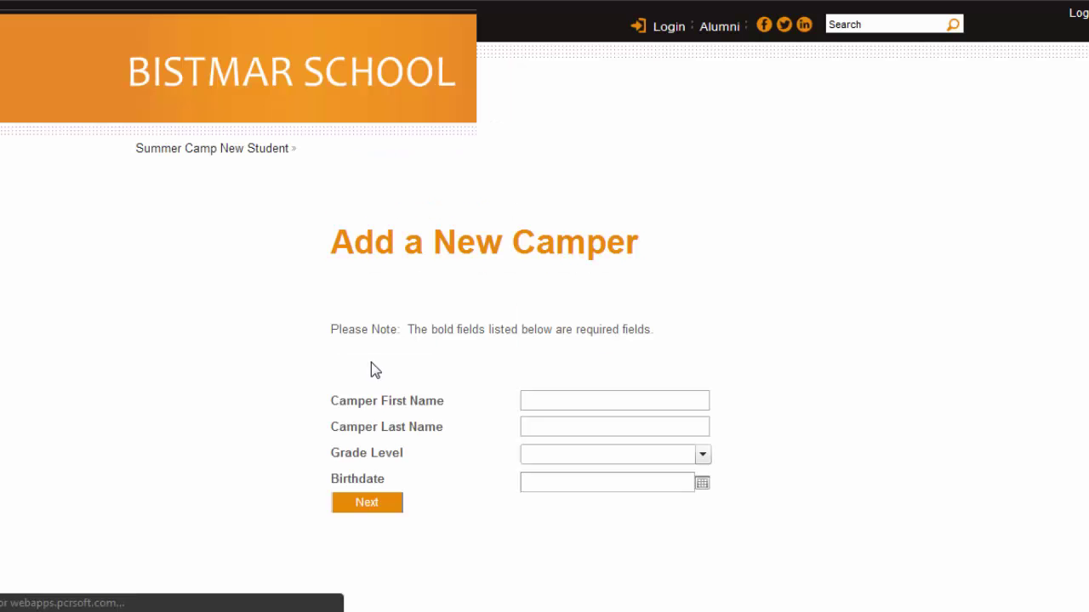
text(Johnm)
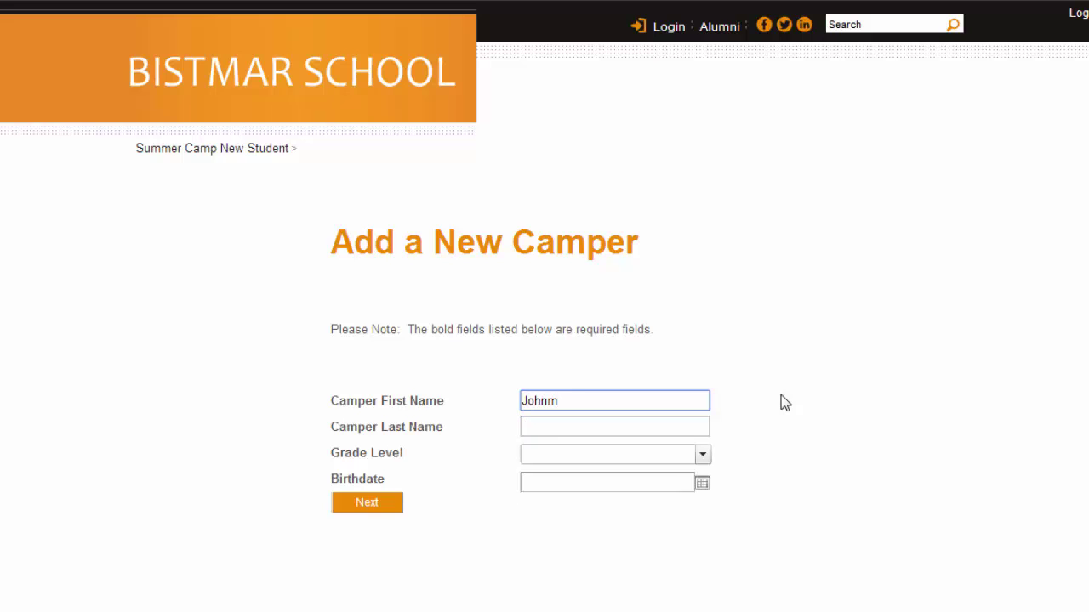
key(BackSpace)
key(Tab)
text(D)
key(Down)
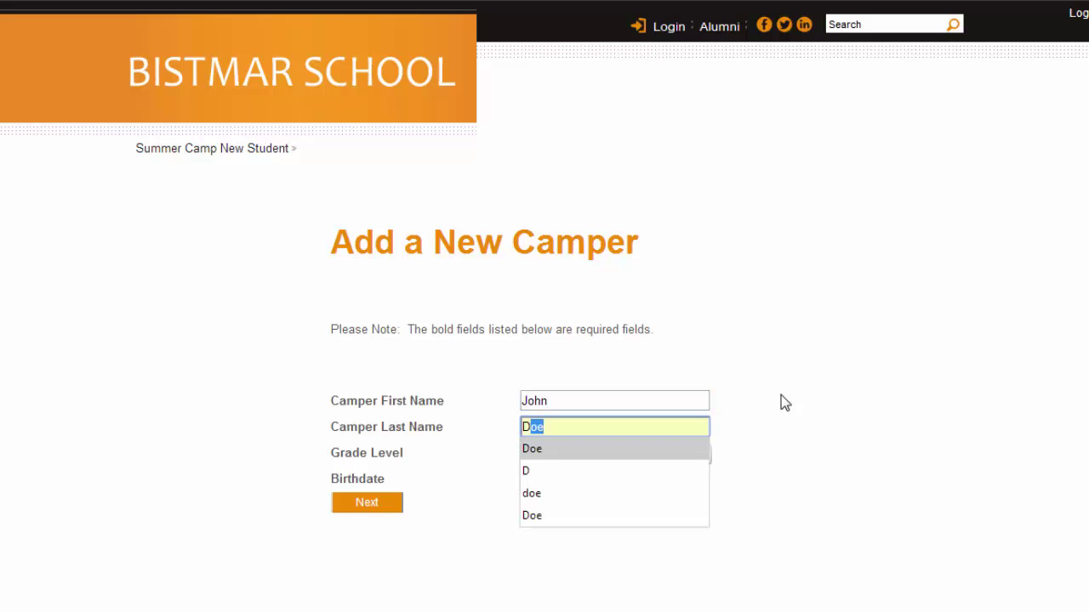
key(Return)
key(Tab)
key(3)
key(Tab)
text(11)
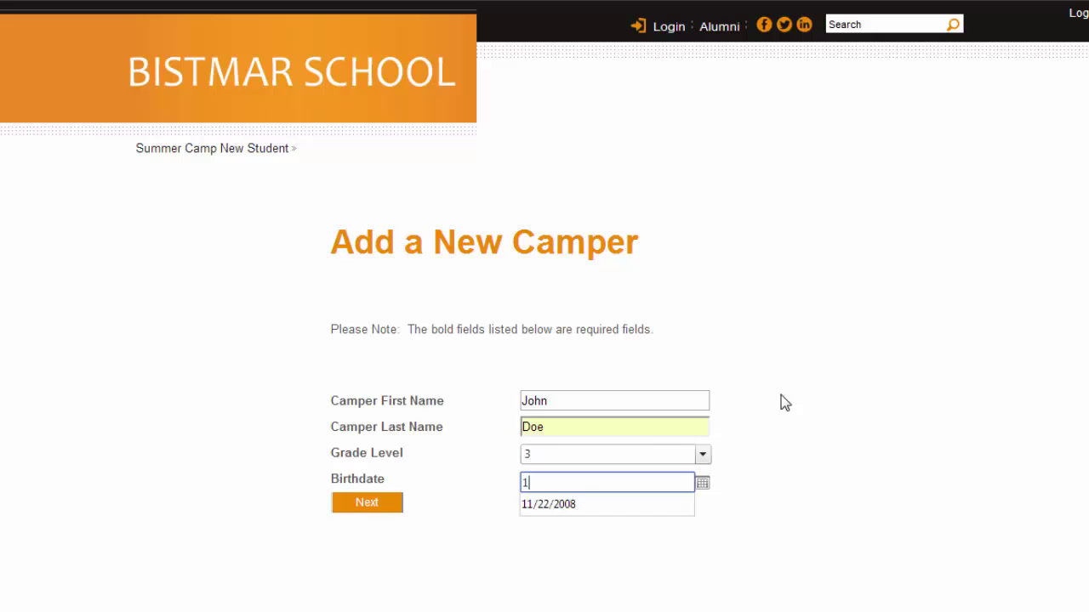
click(556, 508)
click(371, 506)
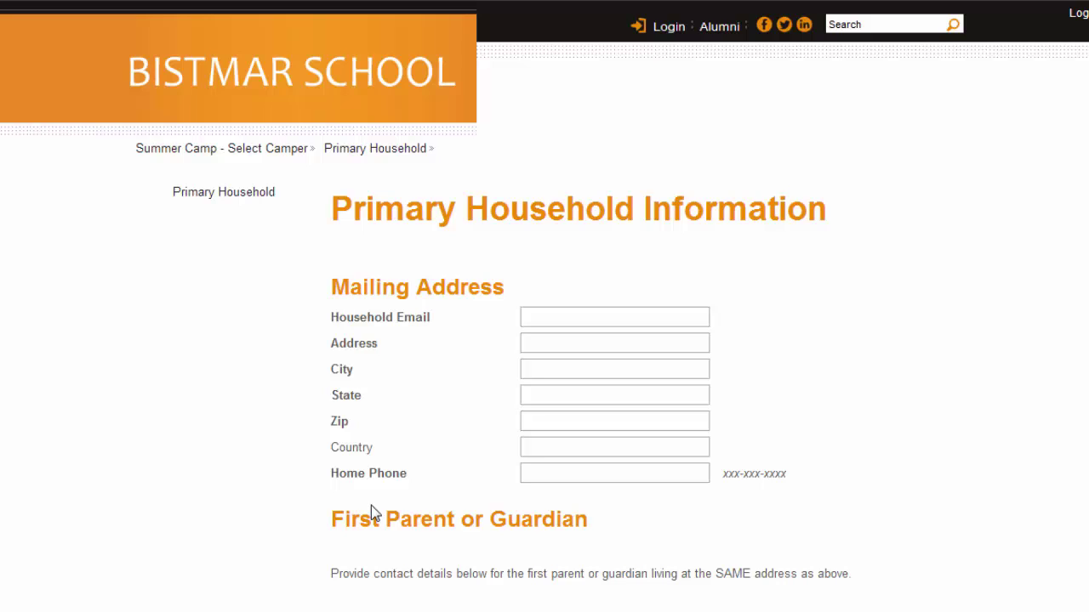
Step: Fill the household e-mail, street address and city from the saved autofill suggestions
click(553, 319)
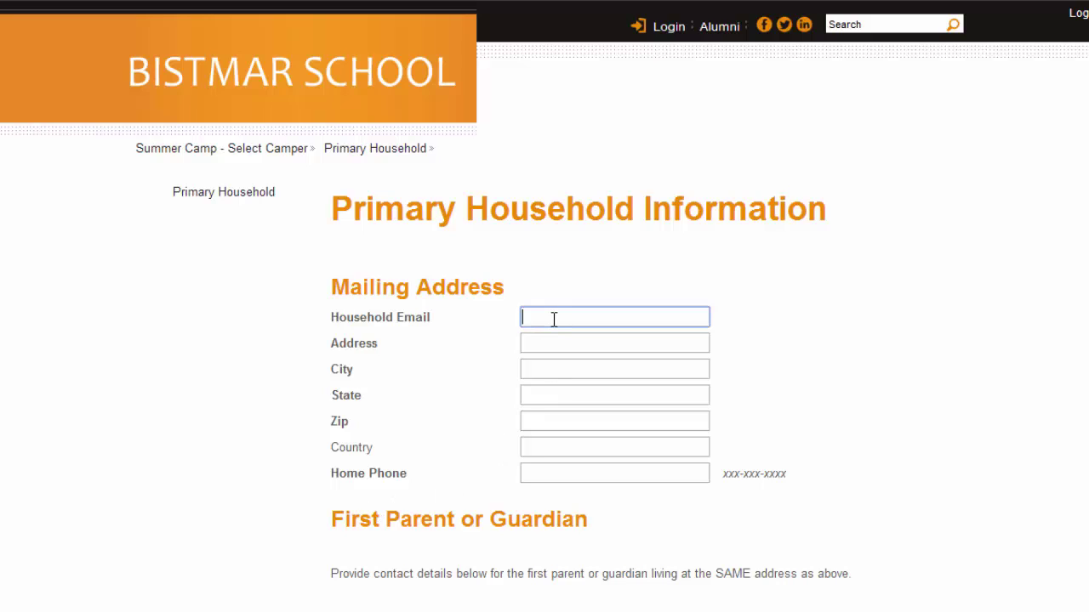
text(J)
key(Down)
key(Down)
key(Down)
key(Down)
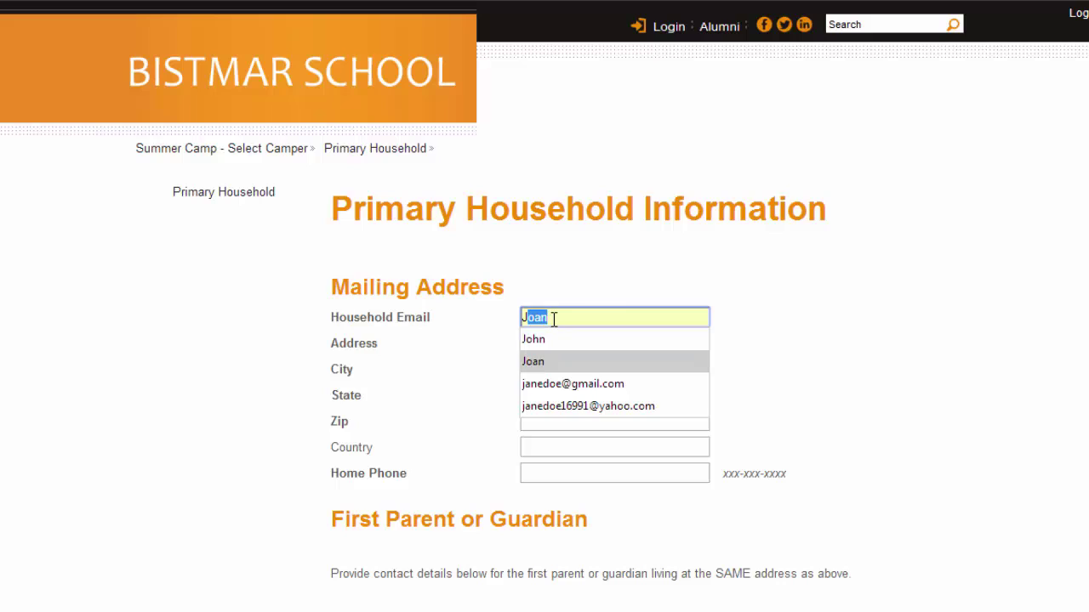
key(Tab)
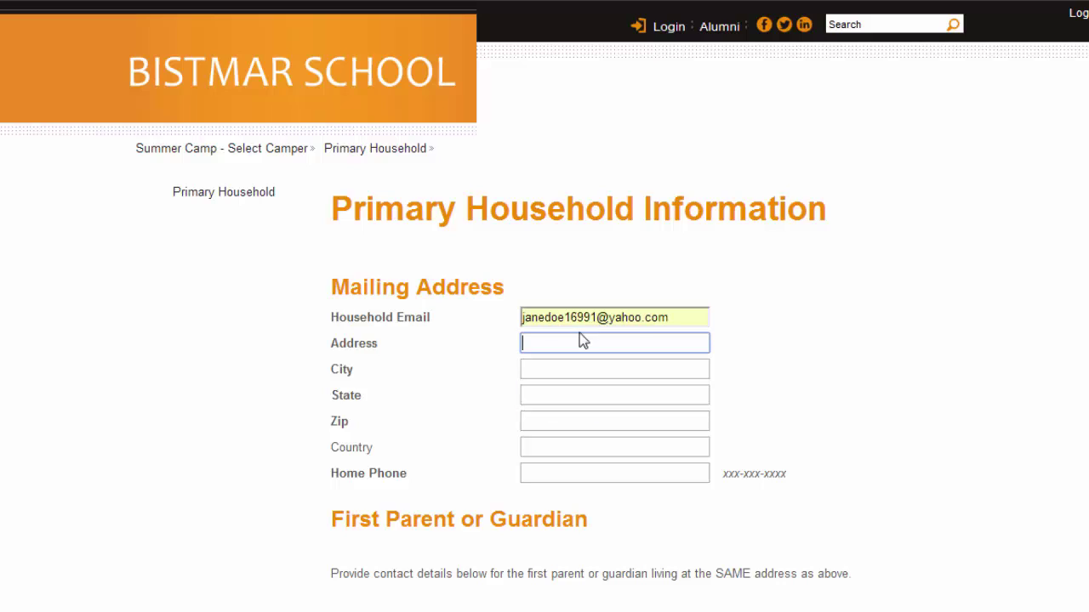
text(5)
key(Down)
key(Tab)
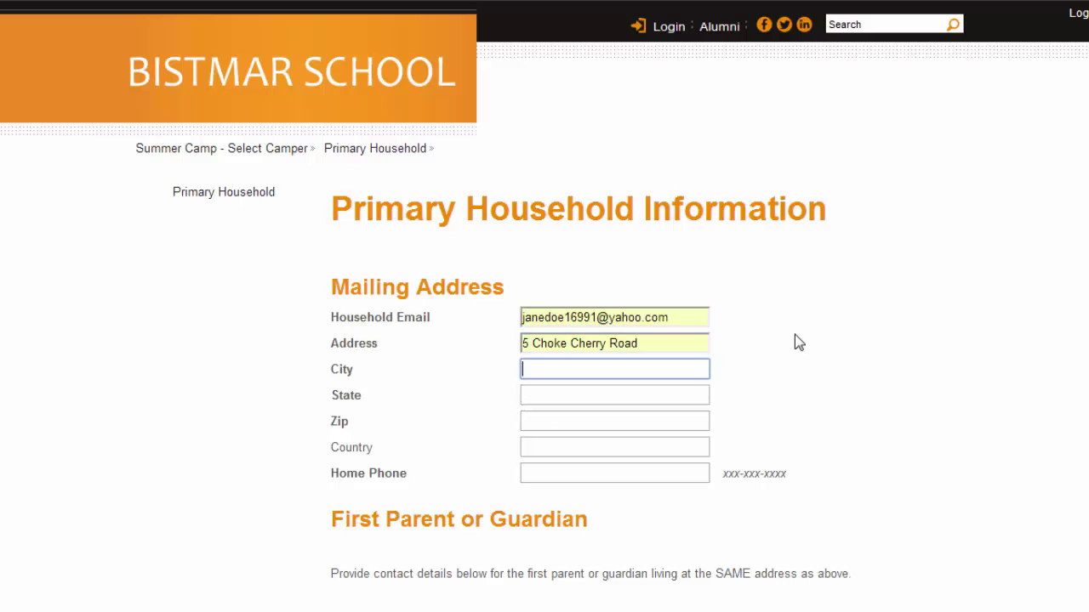
text(Rock)
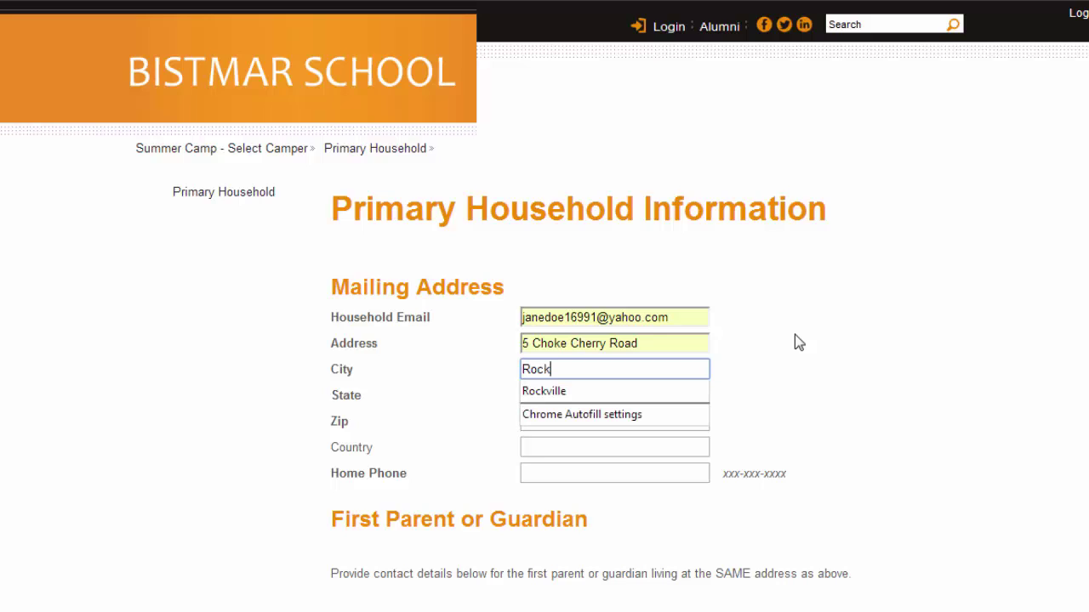
key(Down)
key(Tab)
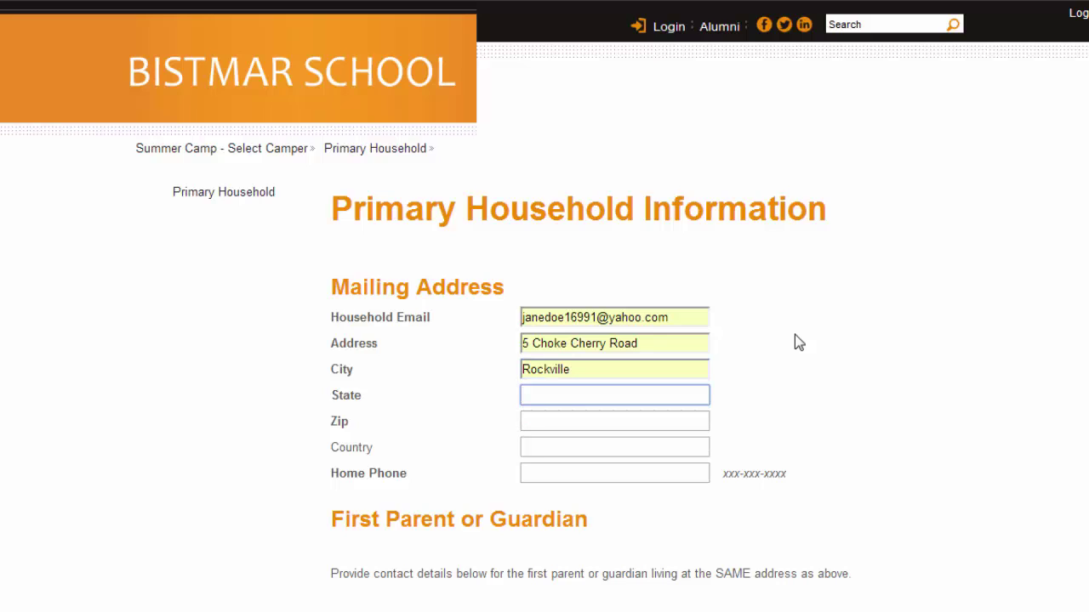
Step: Fill the state, zip code and home phone from suggestions, leaving Country blank
text(M)
key(Down)
key(Tab)
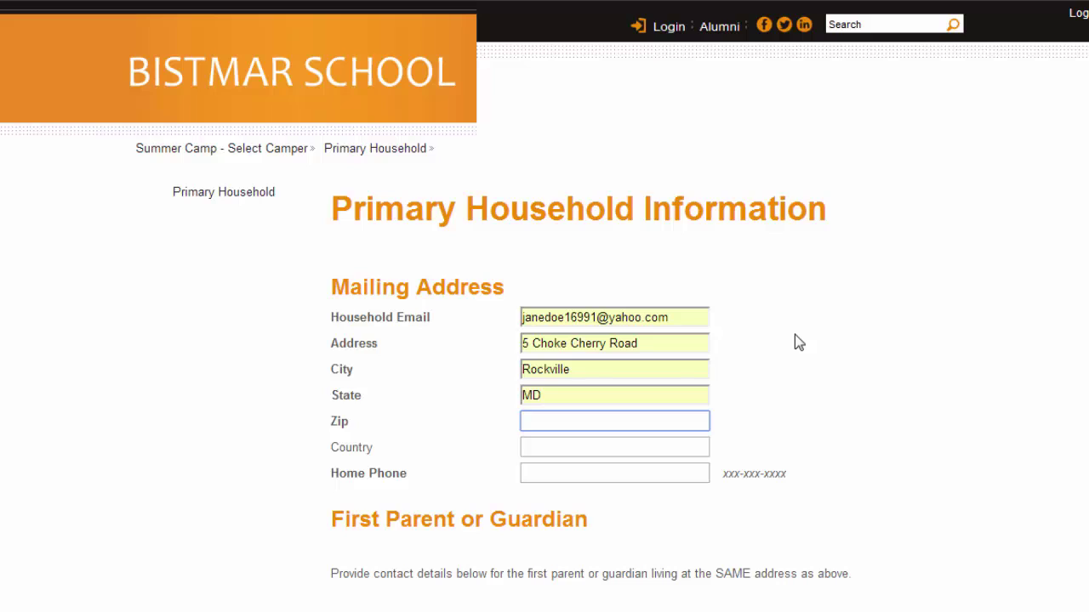
text(20)
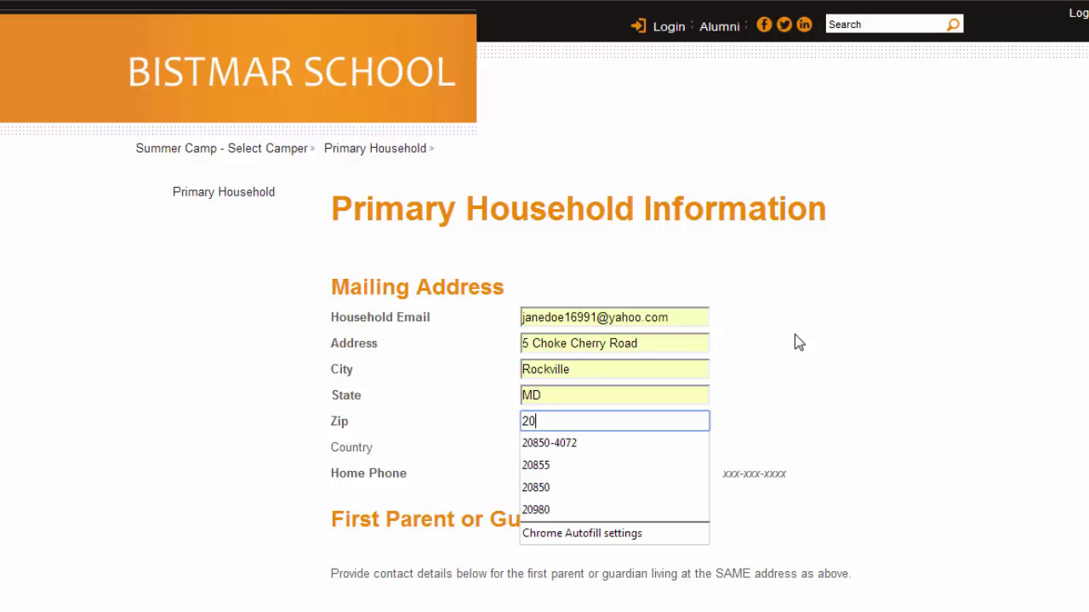
key(Down)
key(Tab)
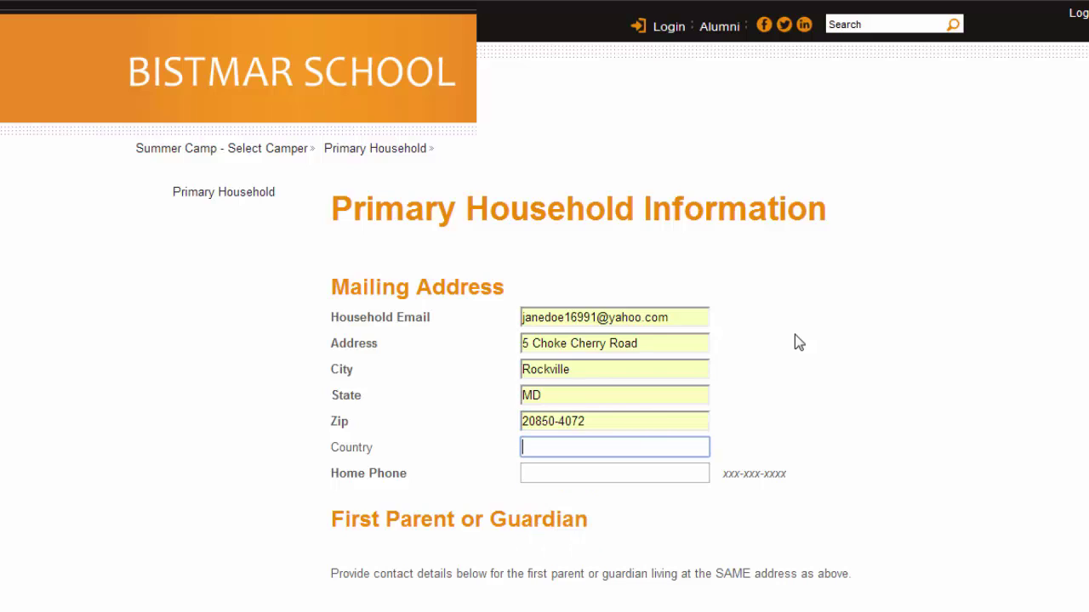
key(Tab)
text(301)
key(Down)
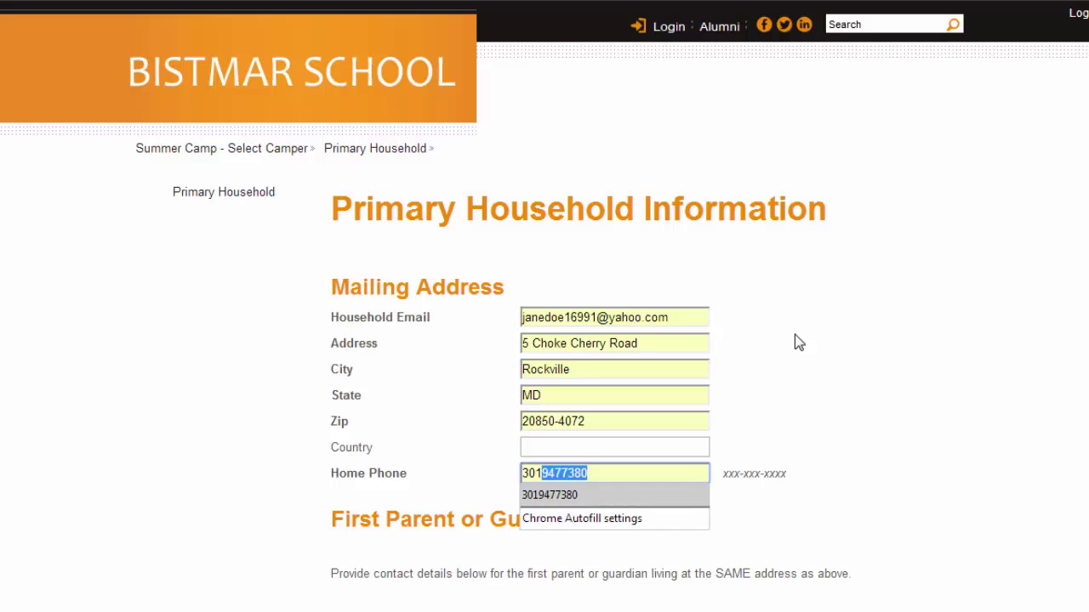
key(Tab)
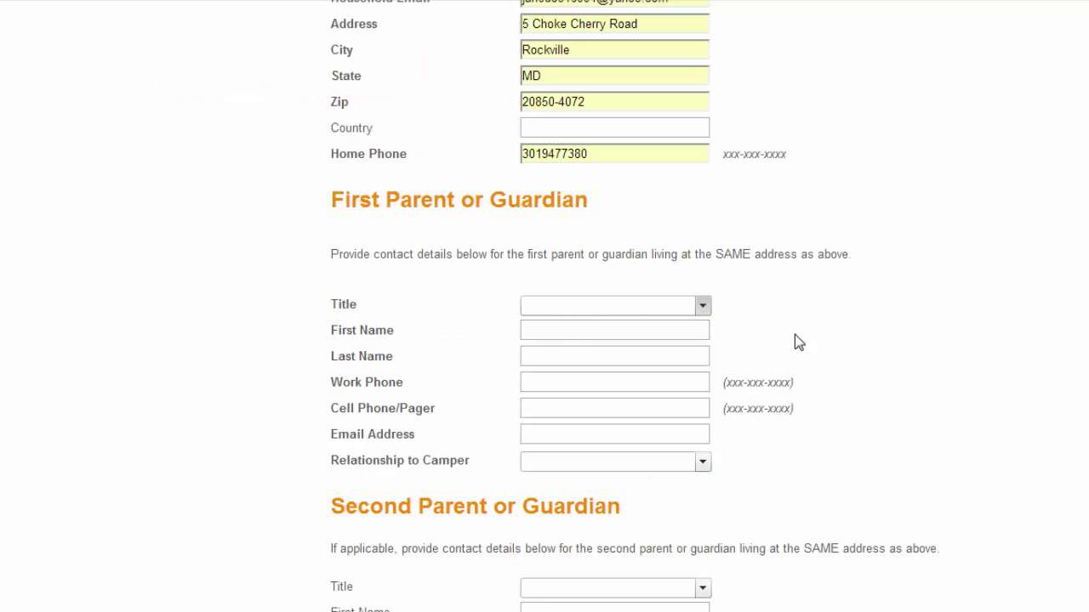
Step: Set the first parent's title to Ms. and enter their first and last name
click(703, 308)
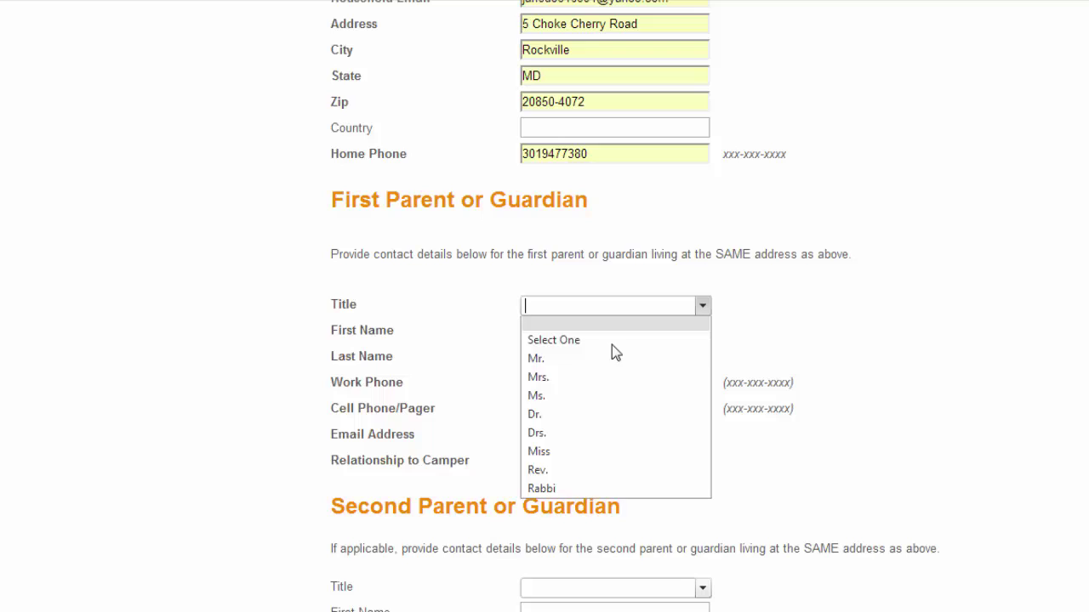
click(566, 396)
click(557, 330)
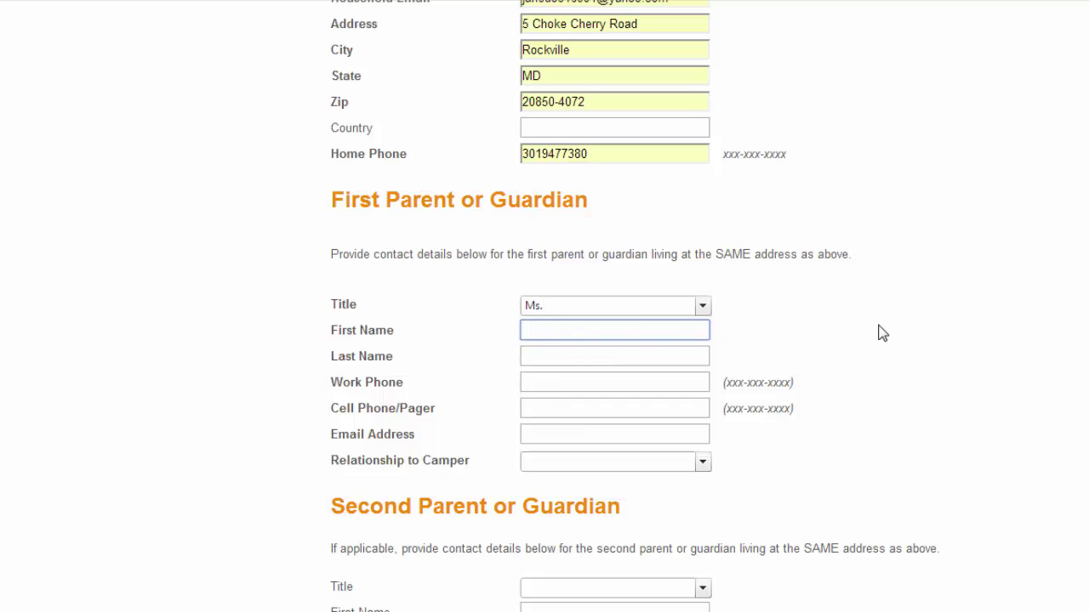
text(Ja)
key(Down)
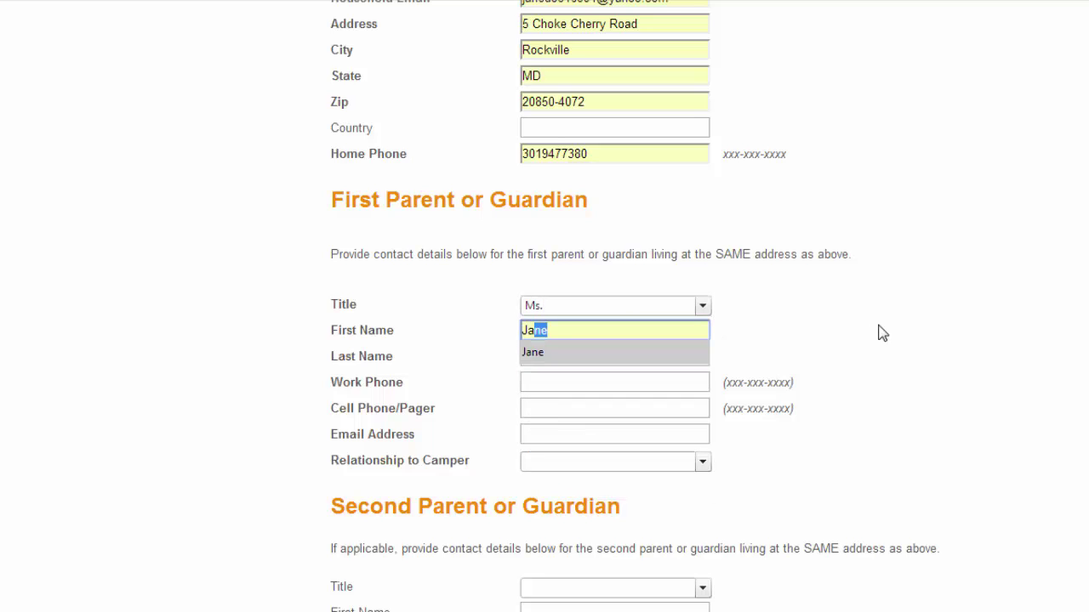
key(Tab)
text(D)
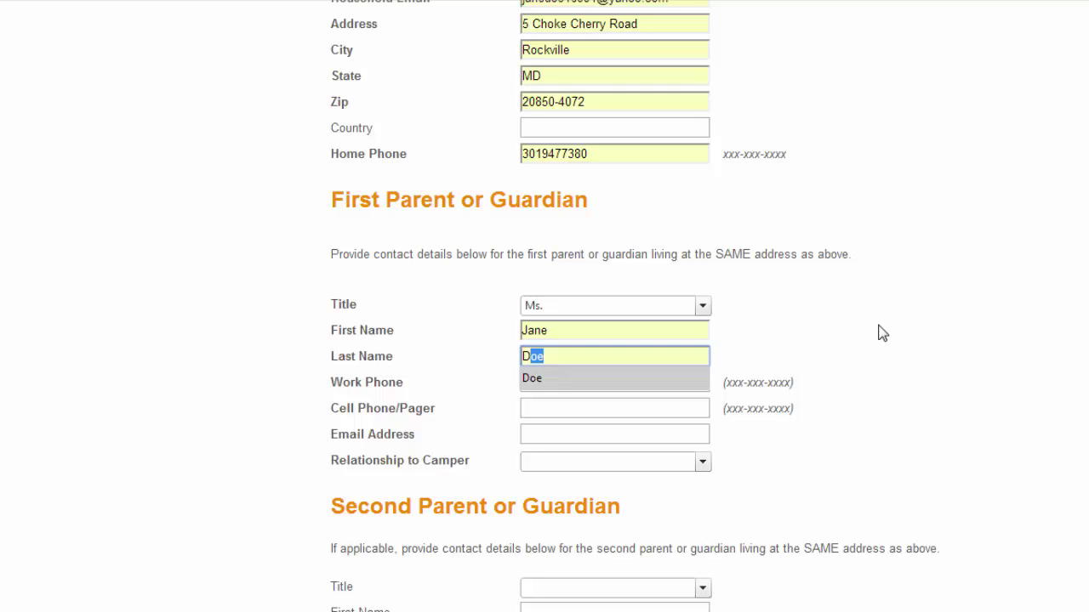
key(Tab)
Step: Enter the parent's work and cell phones and e-mail, with relationship to camper Mother
text(30)
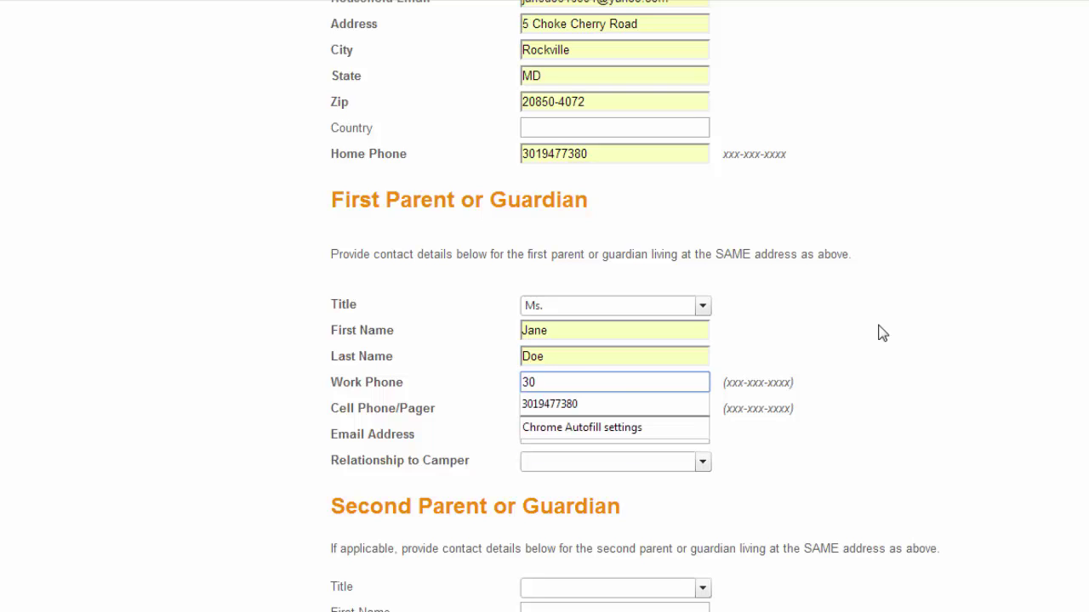
key(Tab)
text(30)
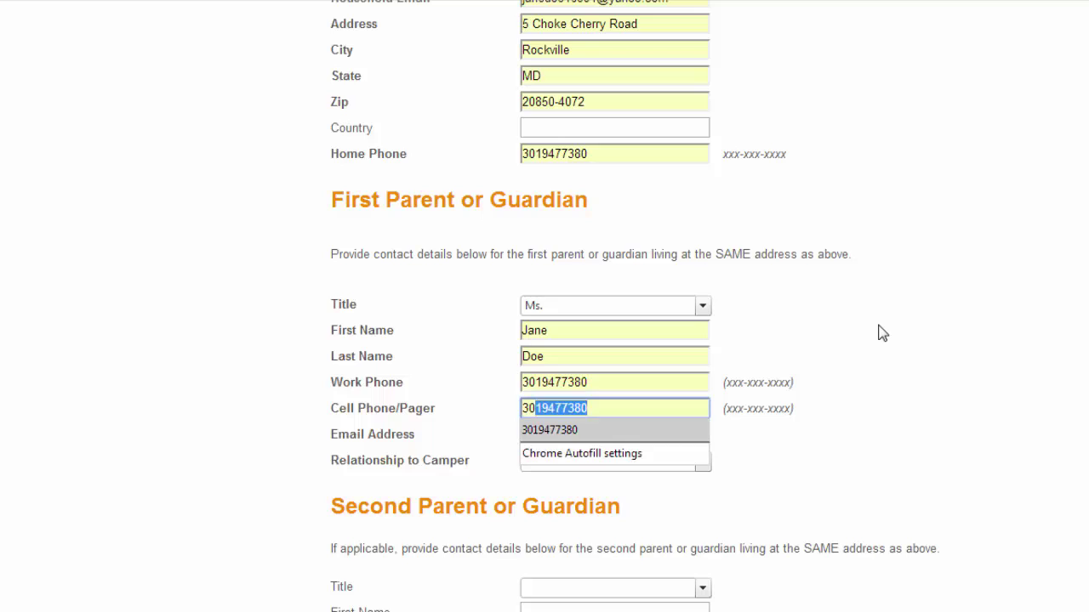
key(Tab)
text(j)
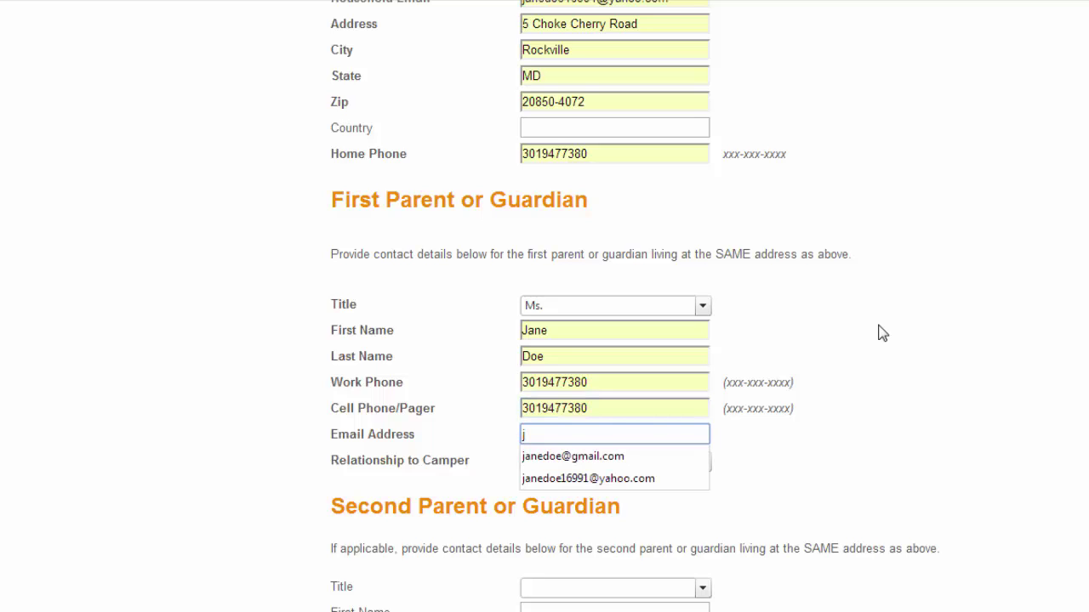
key(Down)
key(Down)
key(Tab)
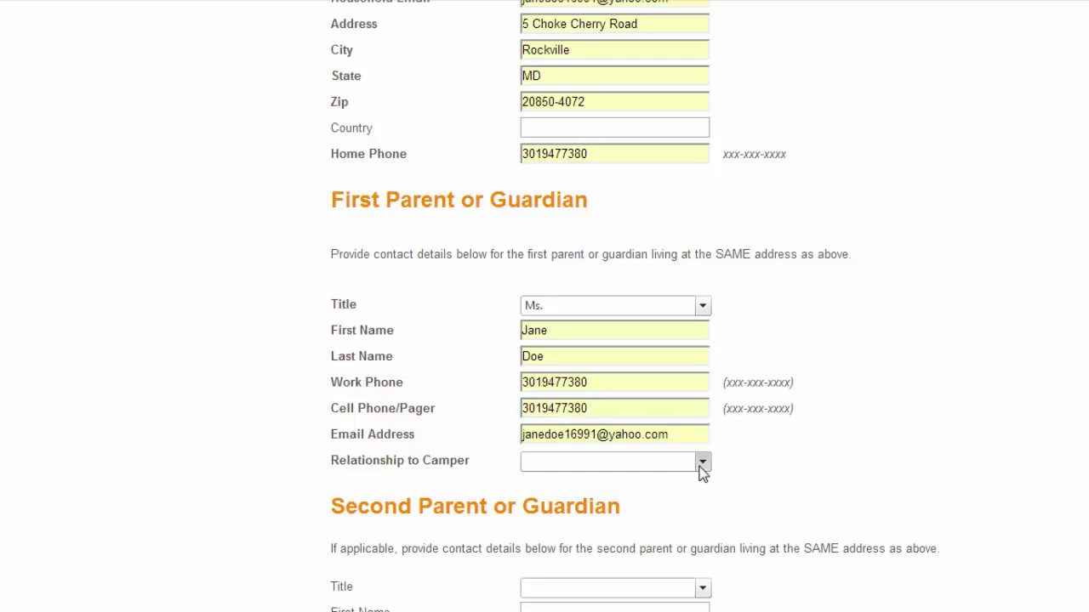
click(701, 464)
click(589, 381)
scroll(952, 319, down, 3)
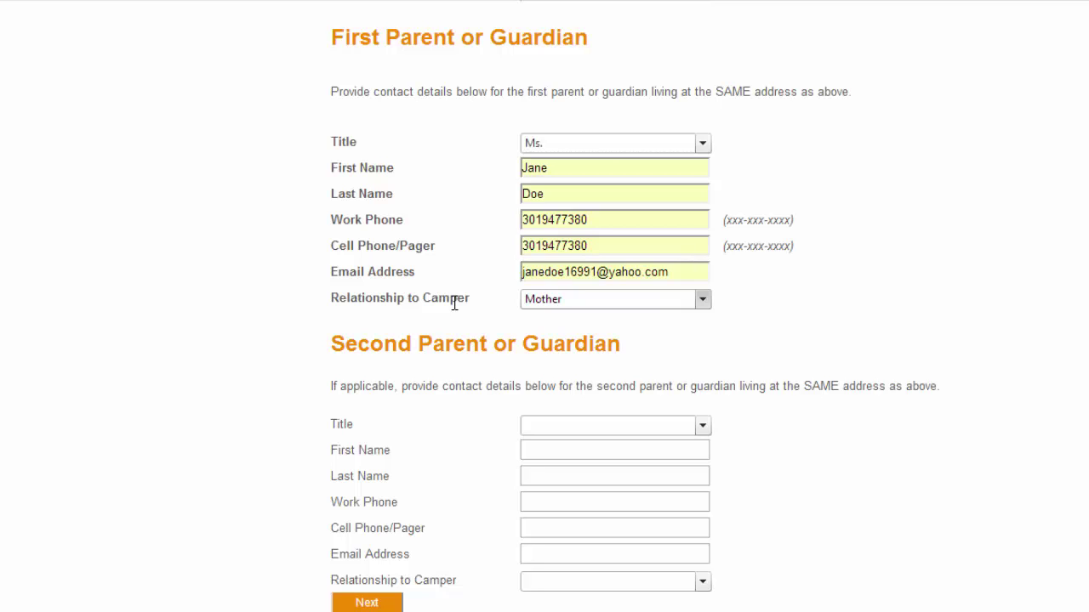
scroll(450, 450, down, 1)
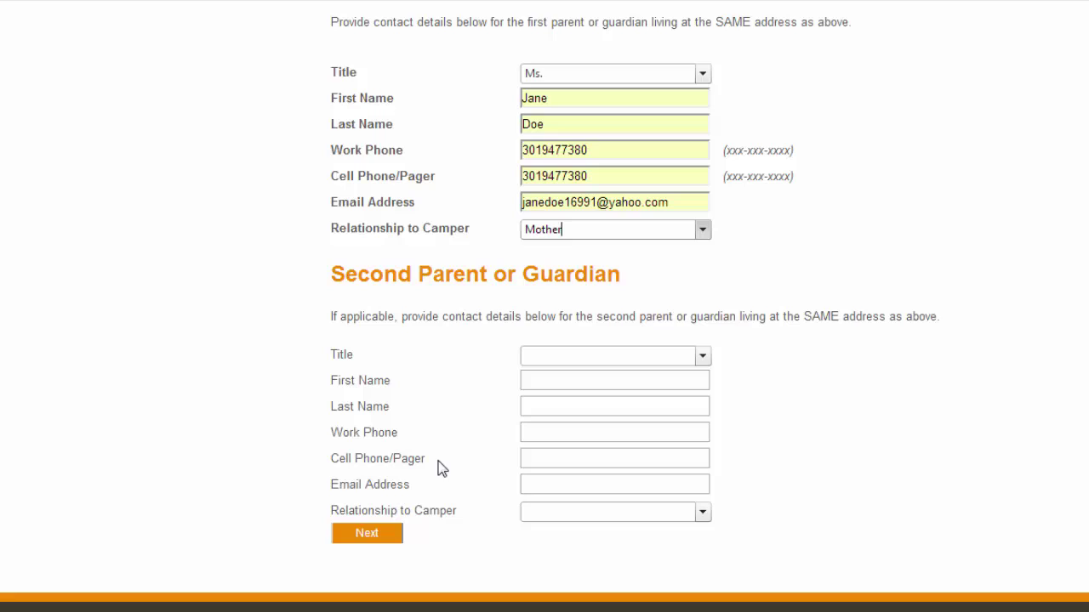
Step: Submit the primary household page, then submit the Secondary Household page left empty
click(370, 536)
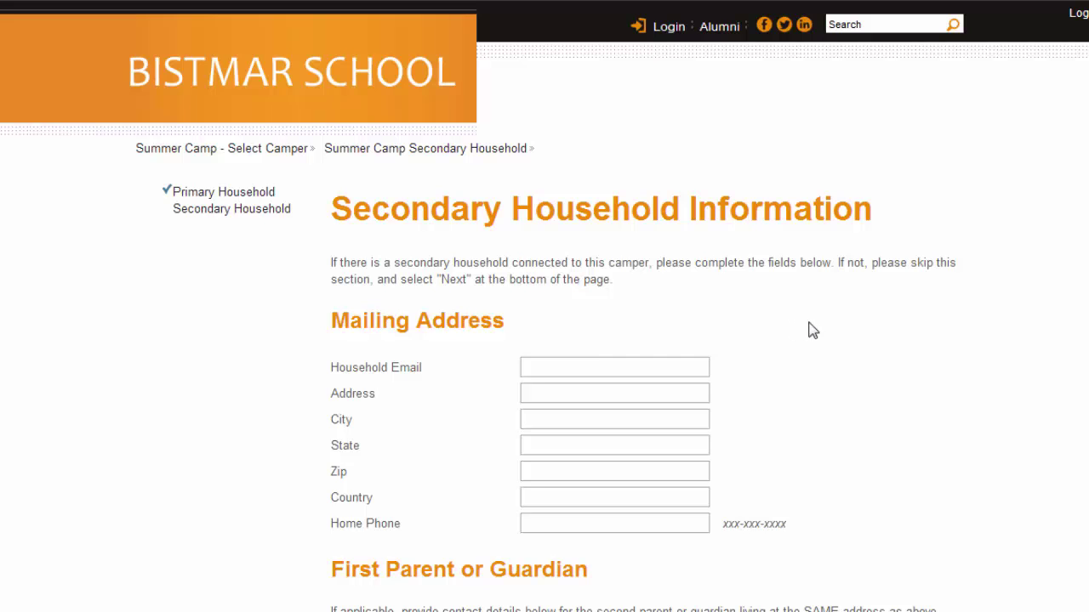
scroll(812, 331, down, 1)
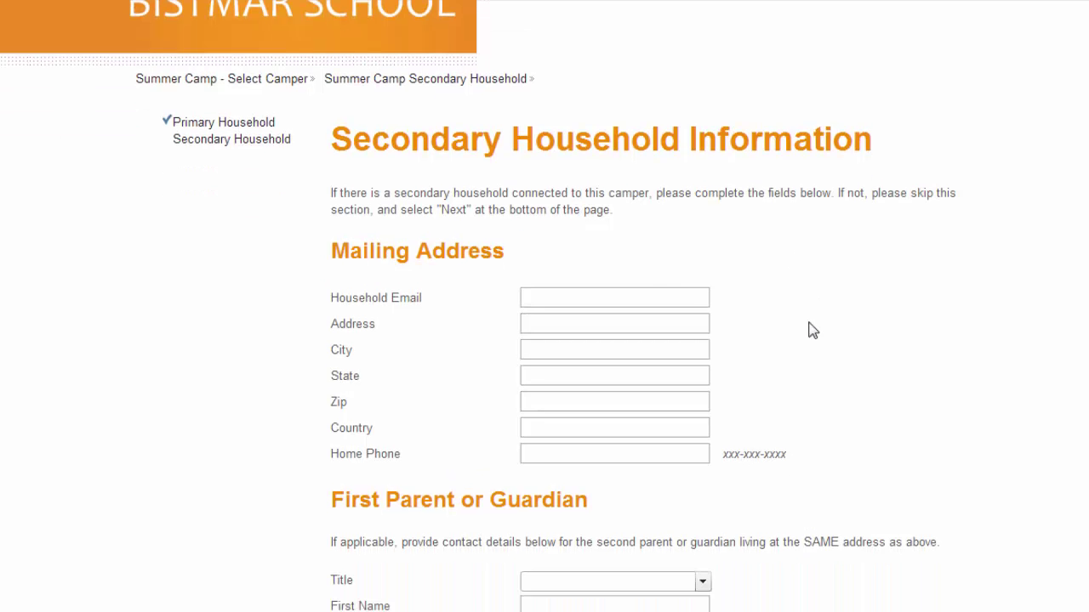
scroll(812, 331, down, 2)
scroll(812, 331, down, 5)
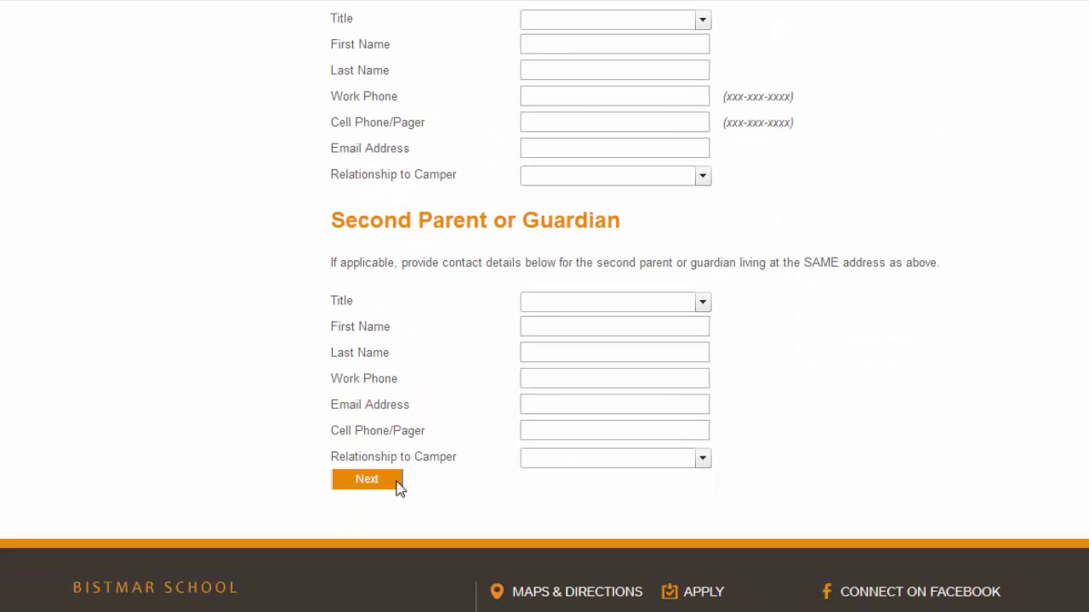
click(361, 485)
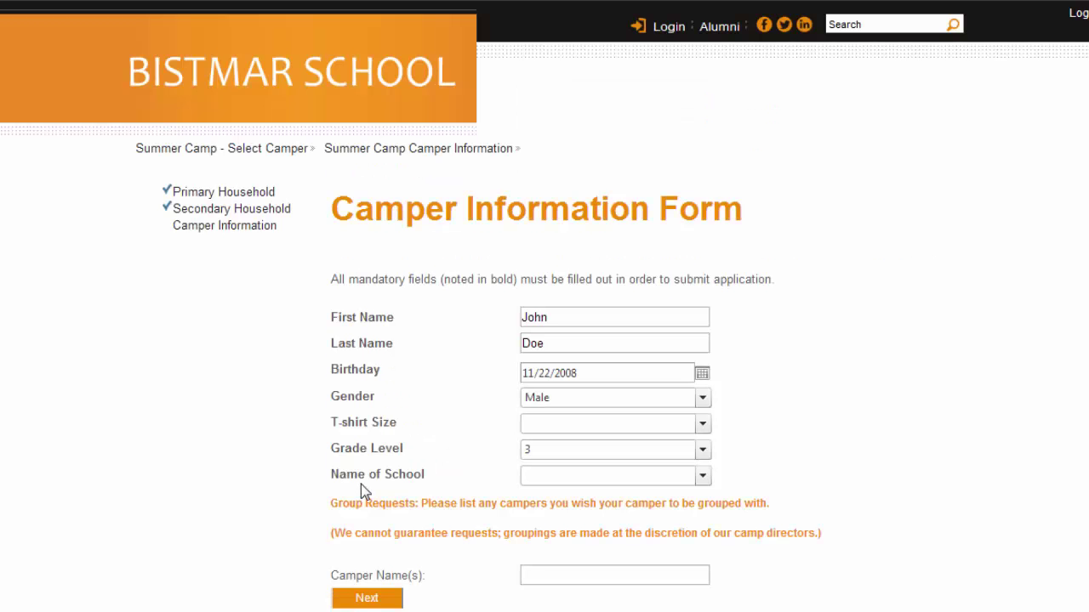
Step: Choose T-shirt size Youth XS and school Barrie School, then submit the camper form
click(700, 423)
click(572, 236)
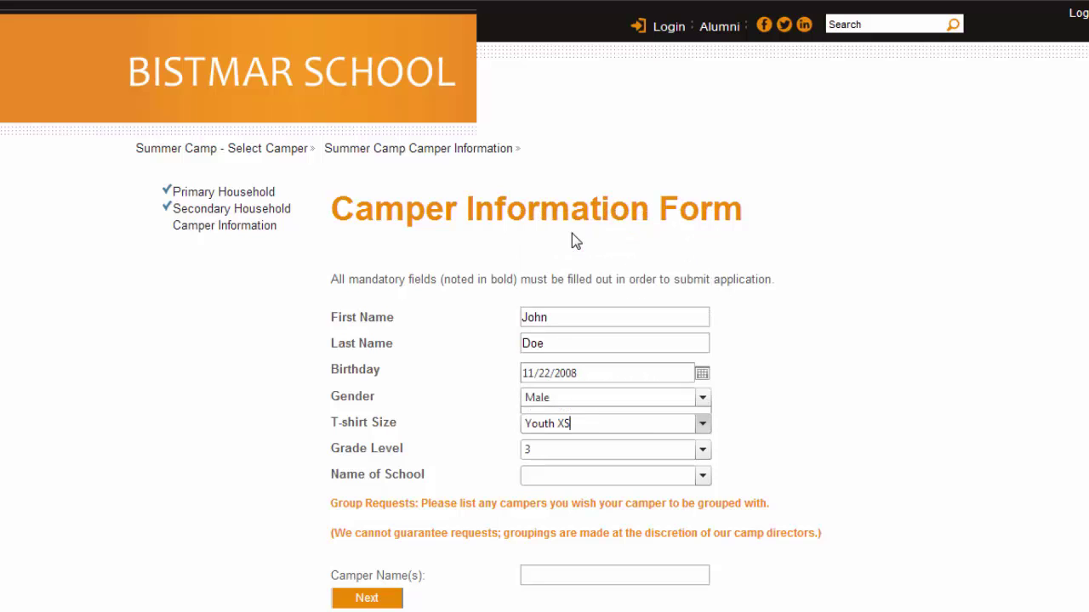
click(707, 479)
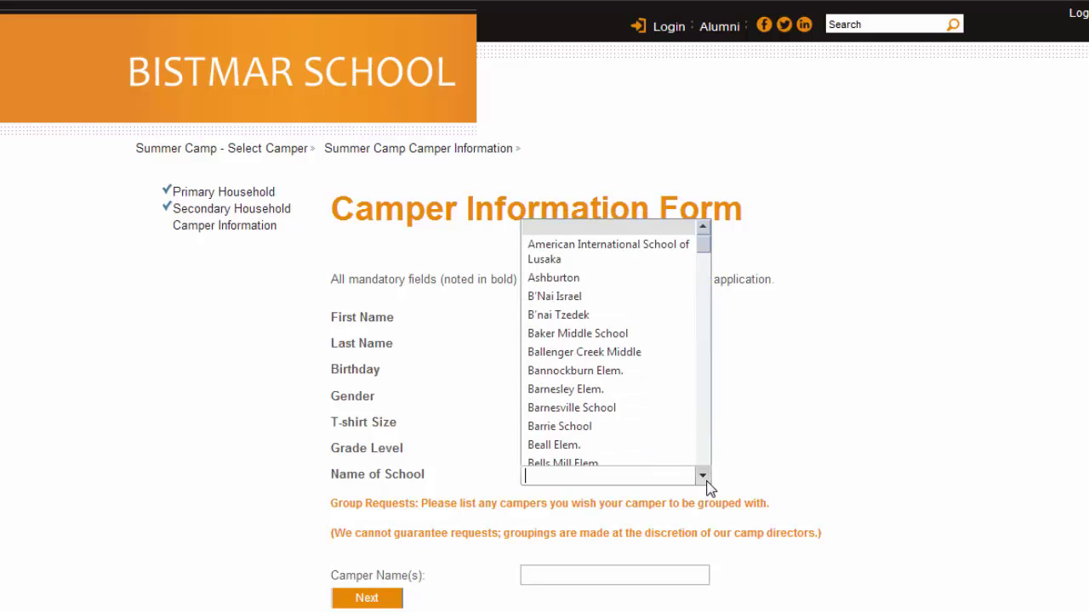
click(644, 389)
click(916, 358)
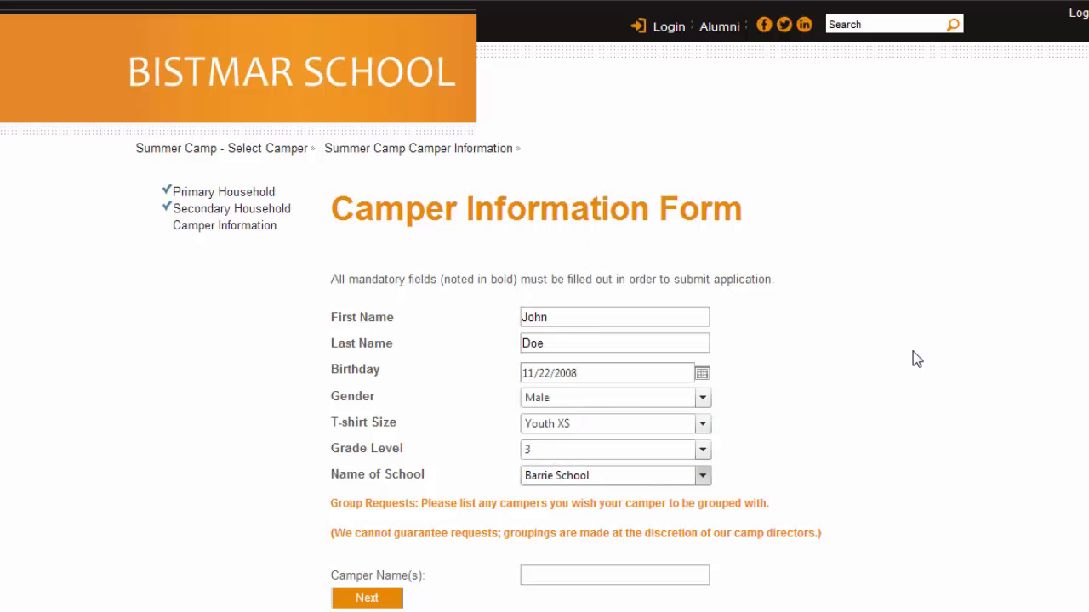
scroll(1081, 427, down, 1)
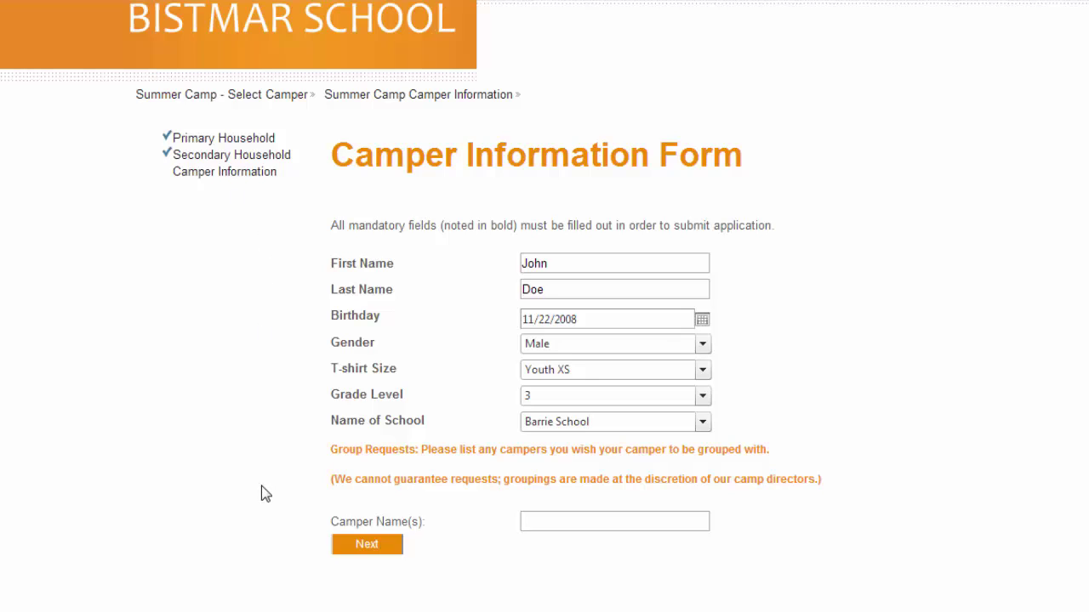
click(356, 550)
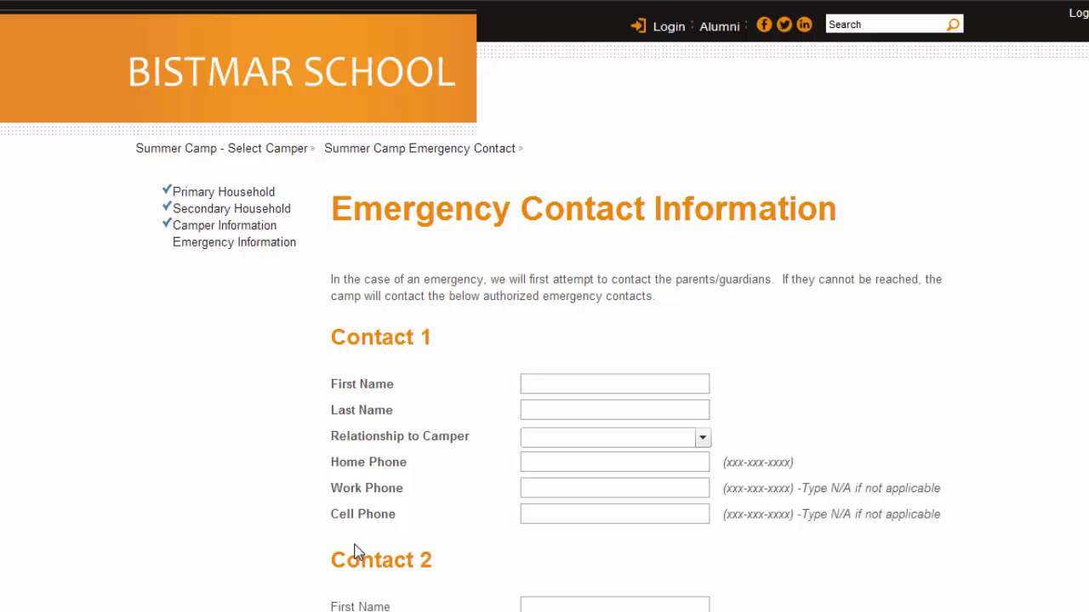
Step: Enter the first emergency contact's name with relationship Grandmother Maternal
scroll(357, 550, down, 2)
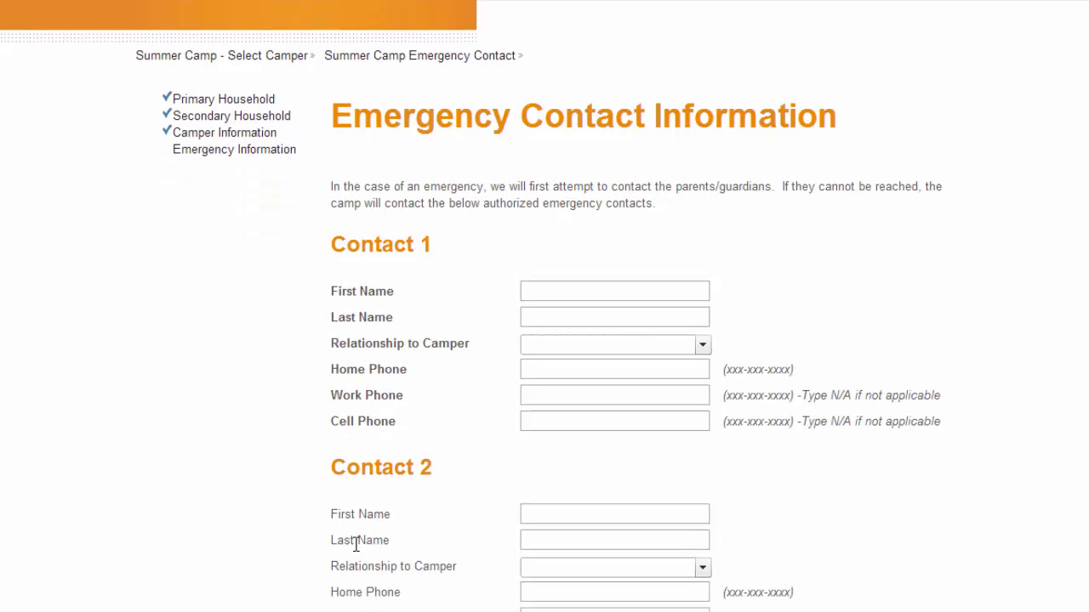
click(549, 290)
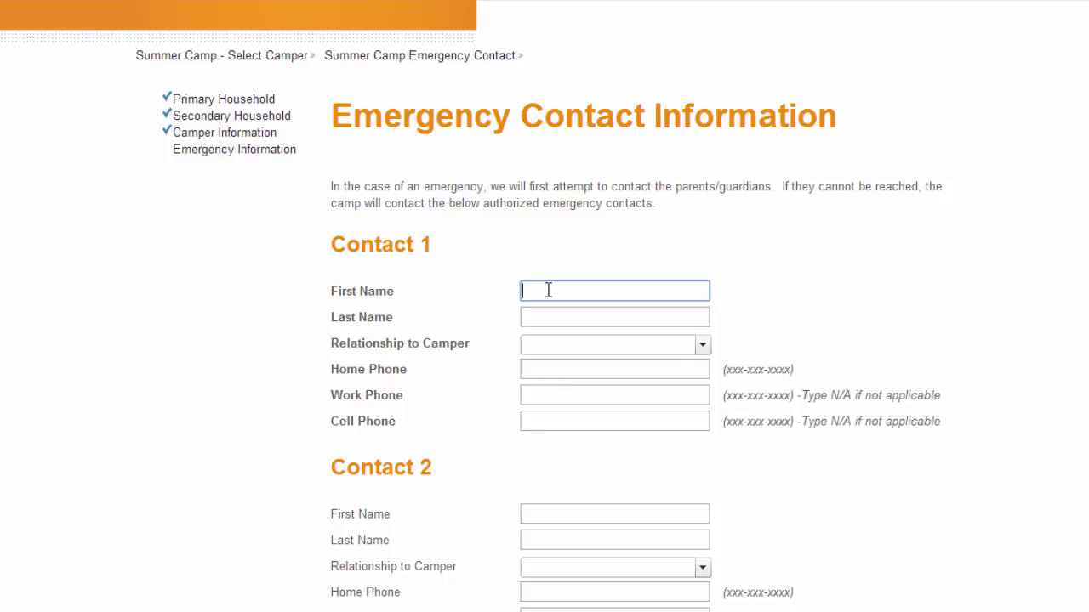
text(Joan)
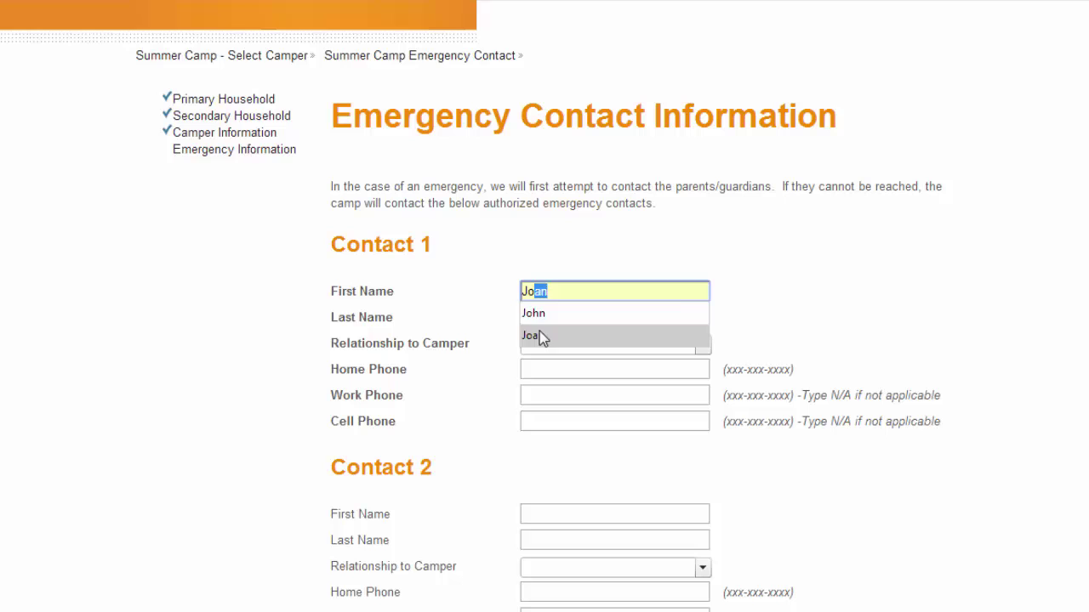
click(539, 331)
click(541, 318)
text(Doe)
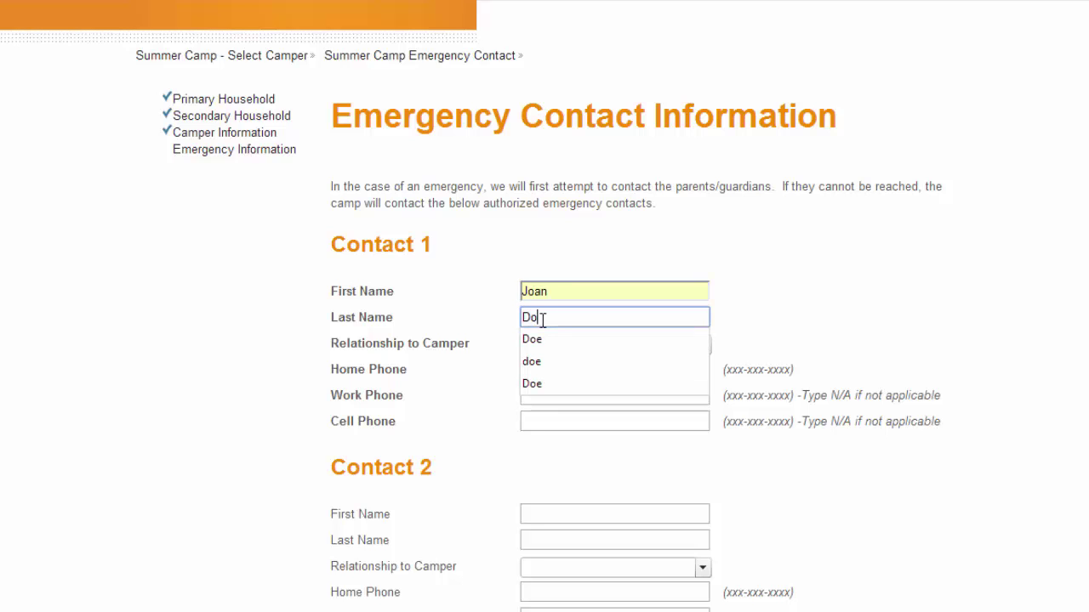
click(538, 341)
click(537, 345)
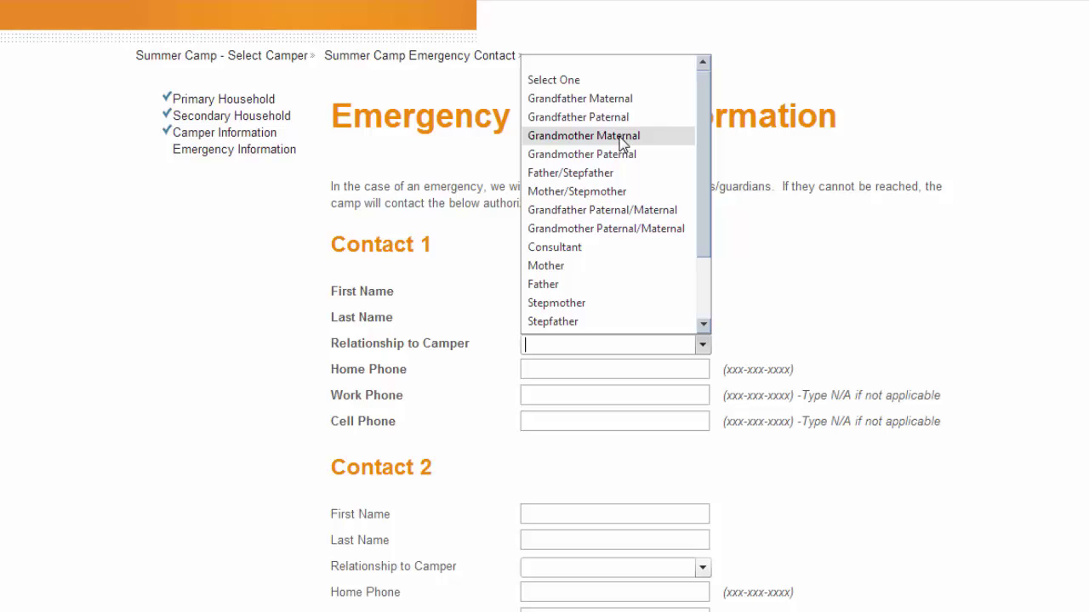
click(622, 137)
Step: Give the contact the saved home phone and N/A for work and cell phones, then submit
click(578, 371)
text(301)
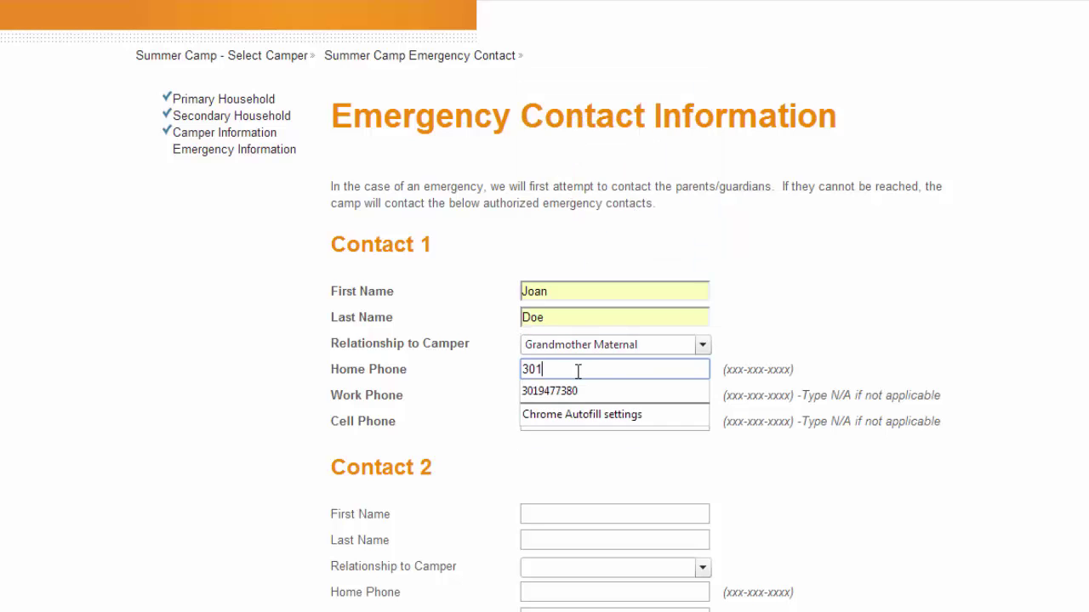
key(Down)
key(Tab)
text(N)
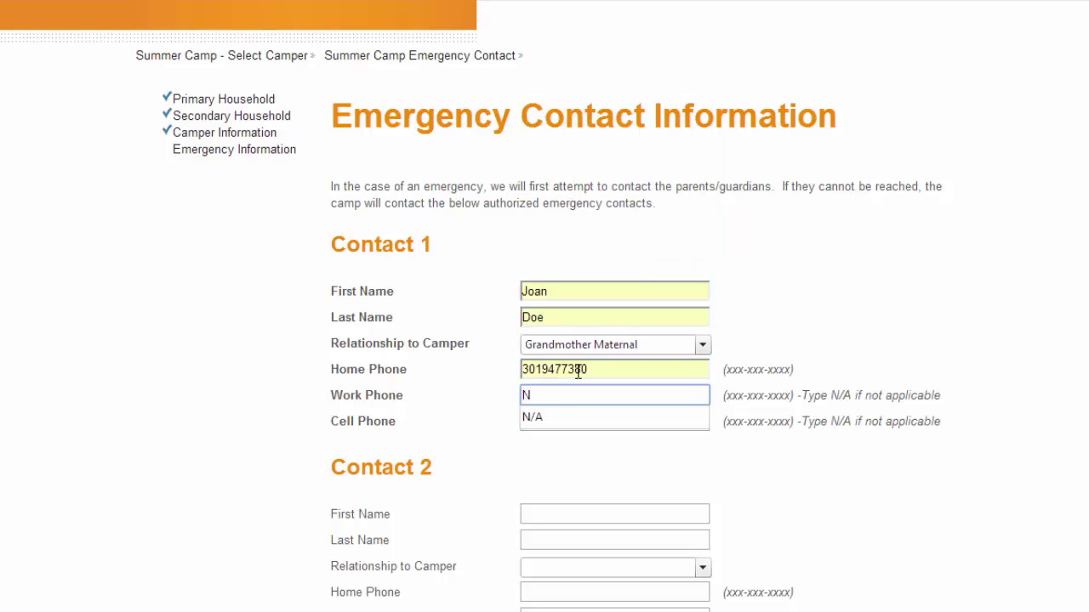
click(533, 417)
click(525, 419)
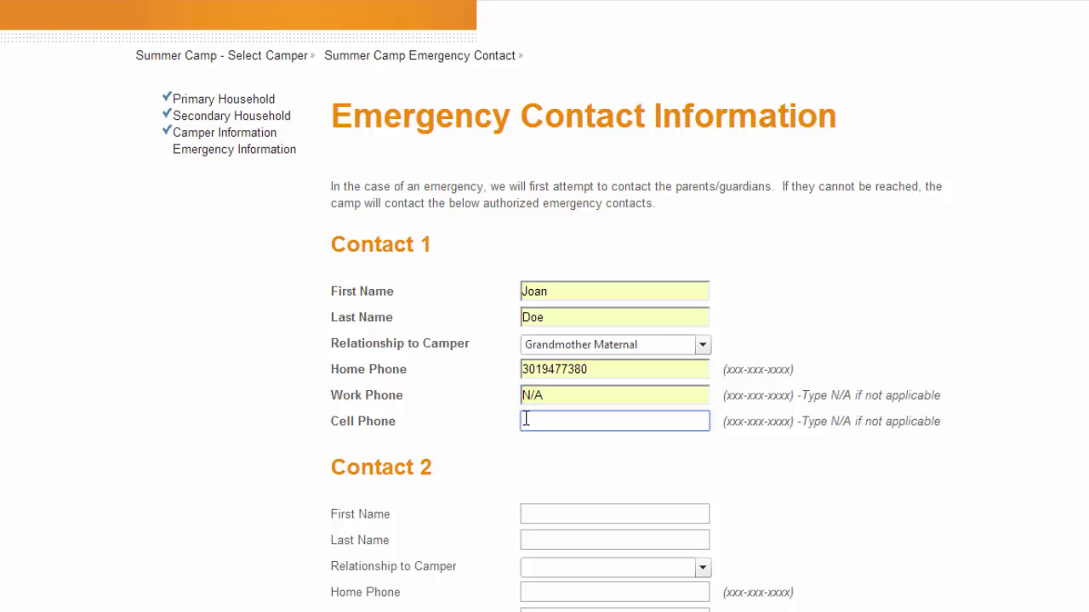
click(526, 418)
click(529, 442)
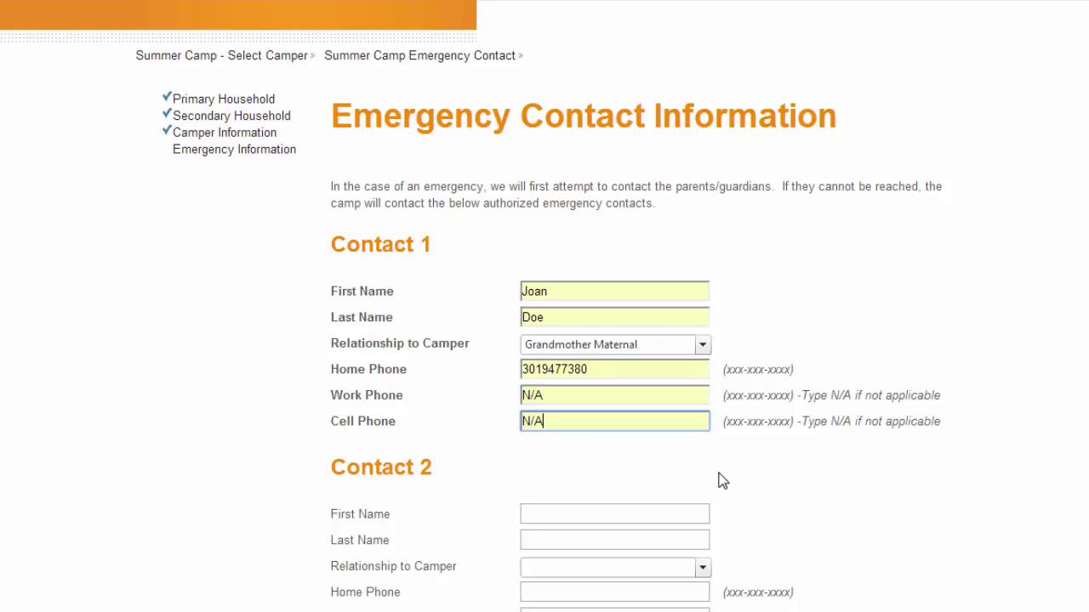
scroll(781, 479, down, 2)
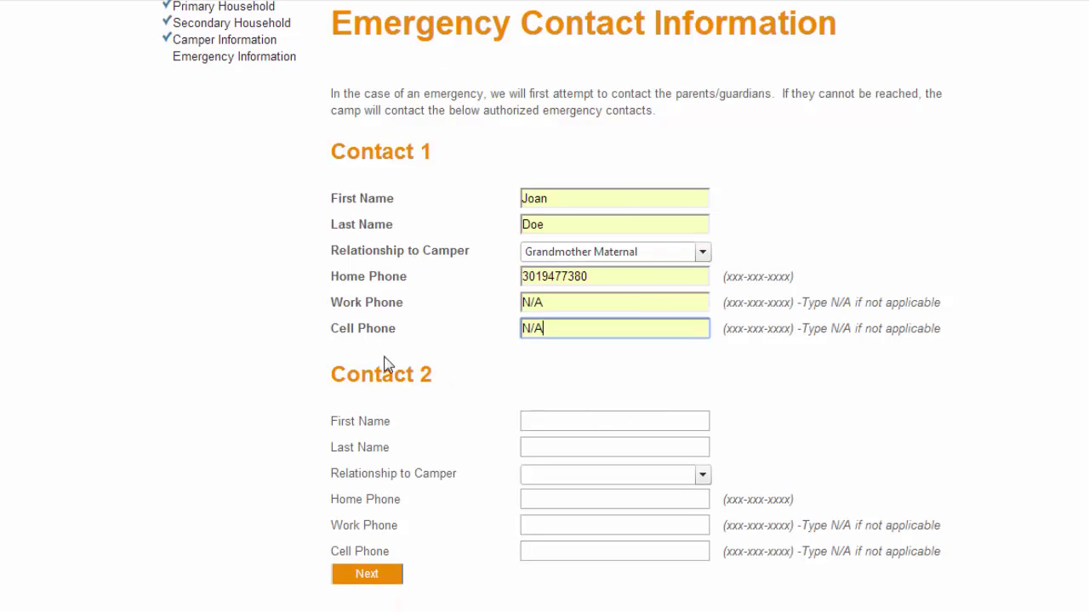
scroll(422, 465, down, 1)
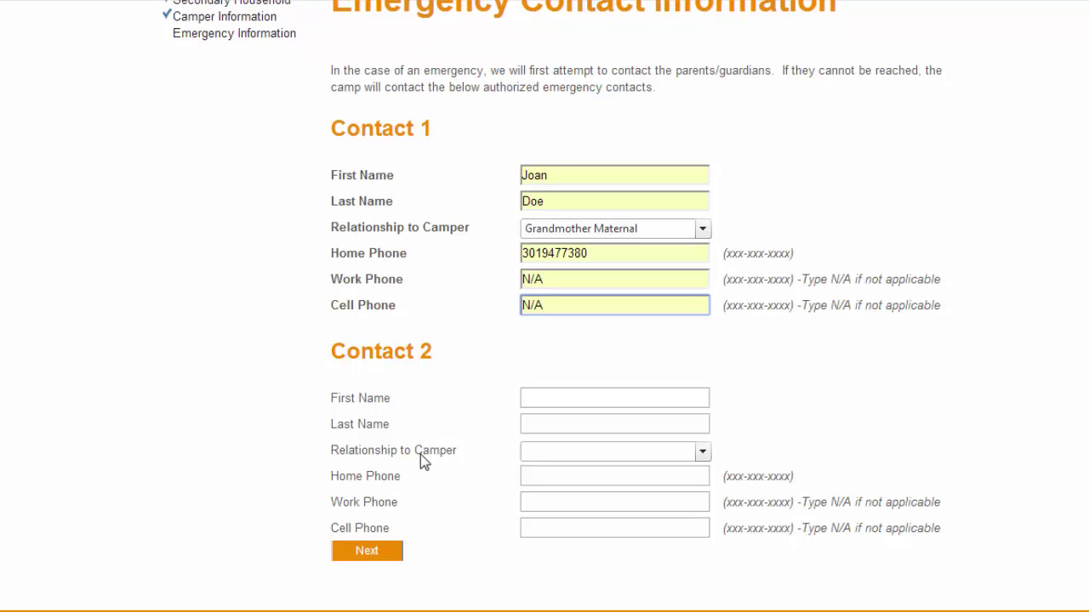
click(381, 551)
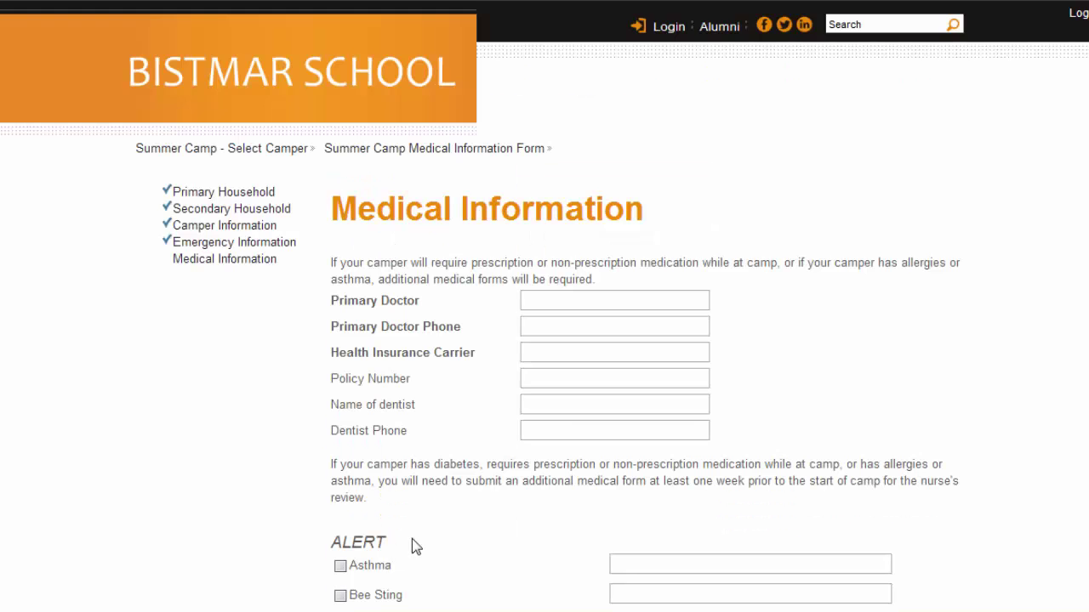
Step: Fill the primary doctor and doctor's phone from suggestions, with Cigna as insurance carrier
scroll(439, 517, down, 1)
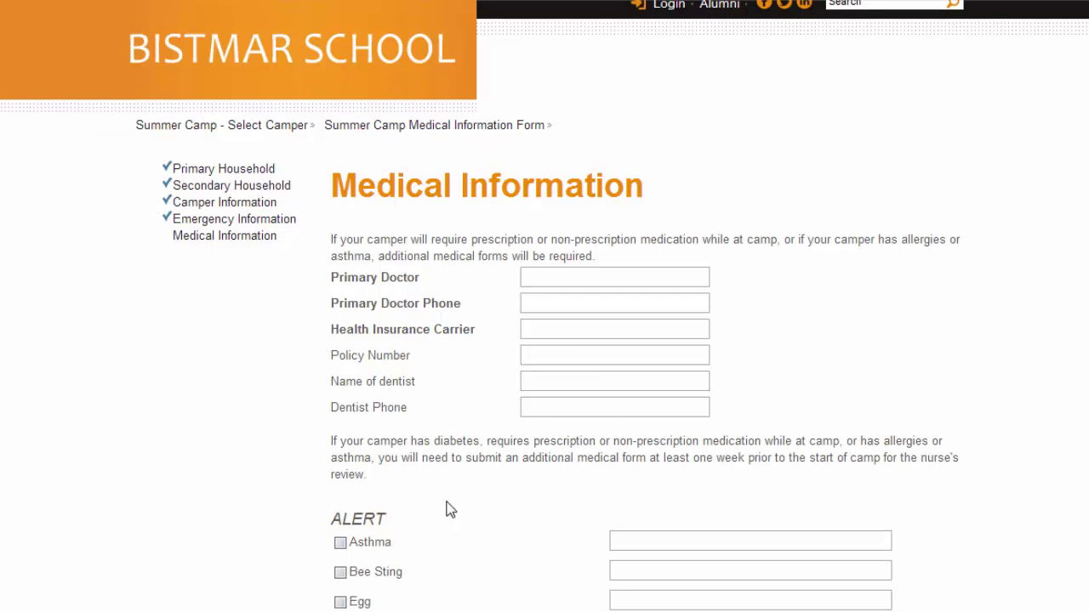
click(557, 276)
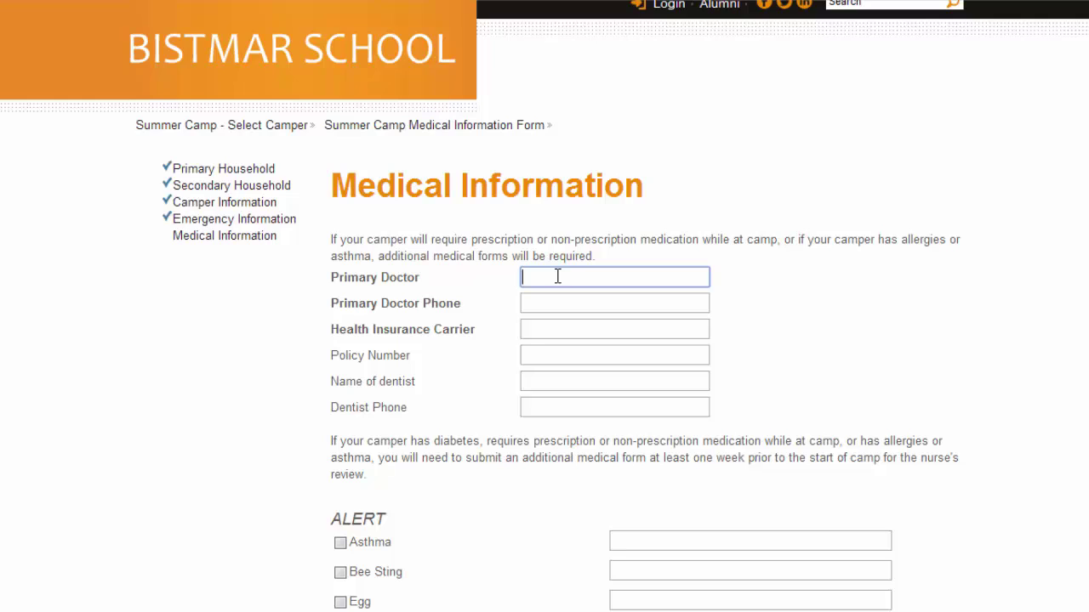
text(Dr)
key(Down)
key(Down)
key(Tab)
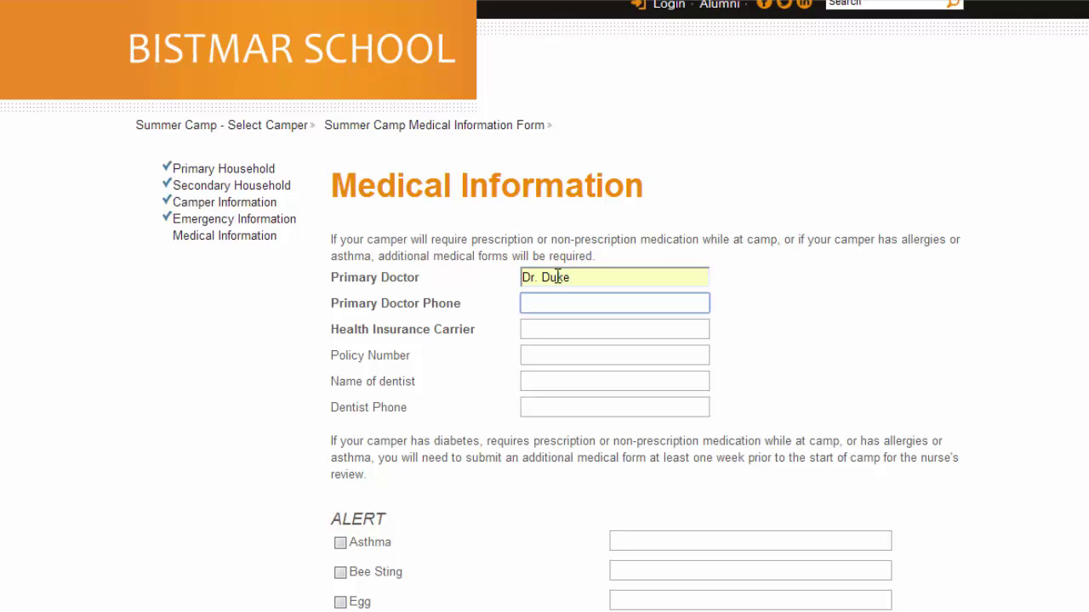
text(30)
key(Down)
key(Tab)
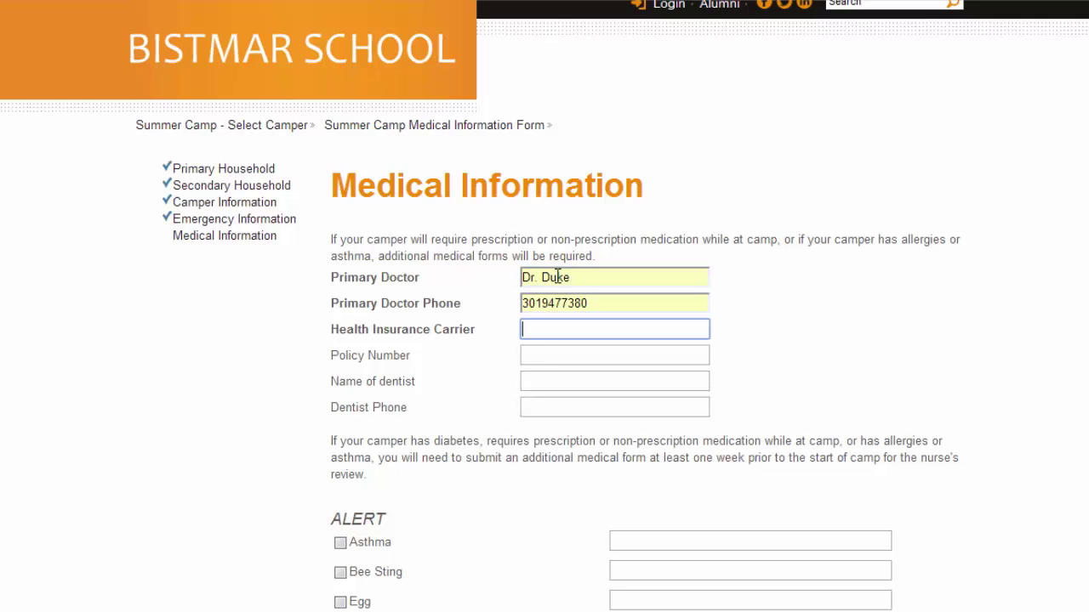
text(C)
key(Down)
key(Tab)
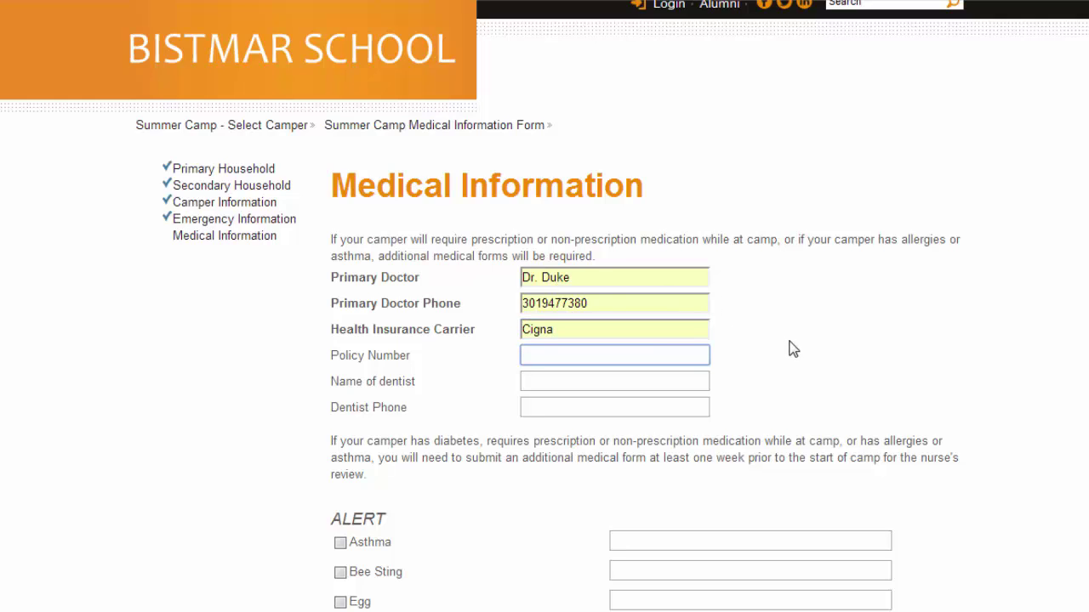
Step: Scroll past all allergy, device and condition checkboxes, leaving every one unchecked
scroll(800, 362, down, 1)
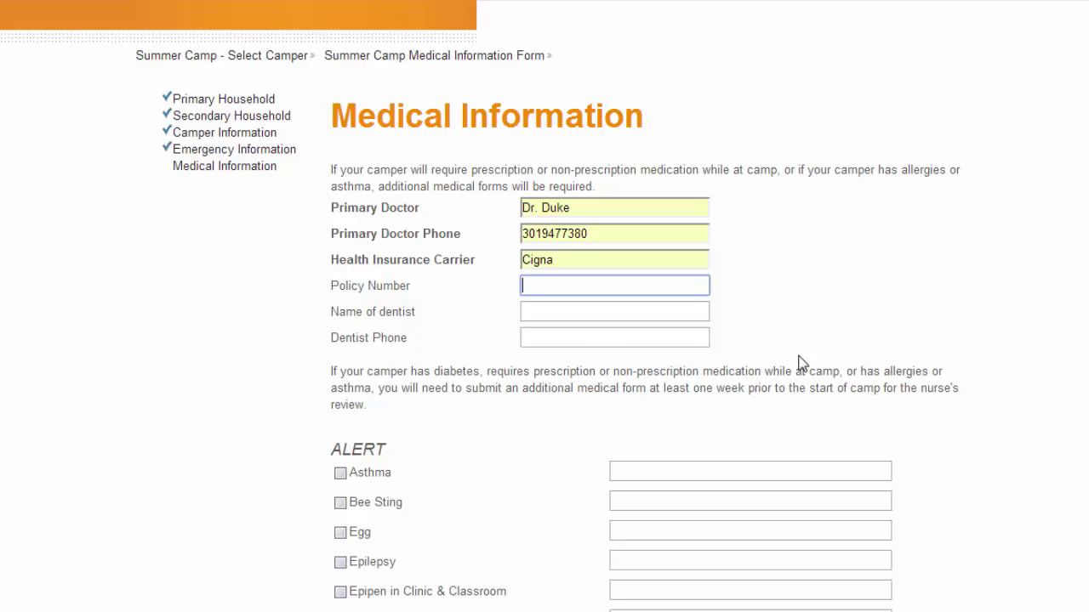
scroll(799, 362, down, 1)
scroll(799, 362, down, 2)
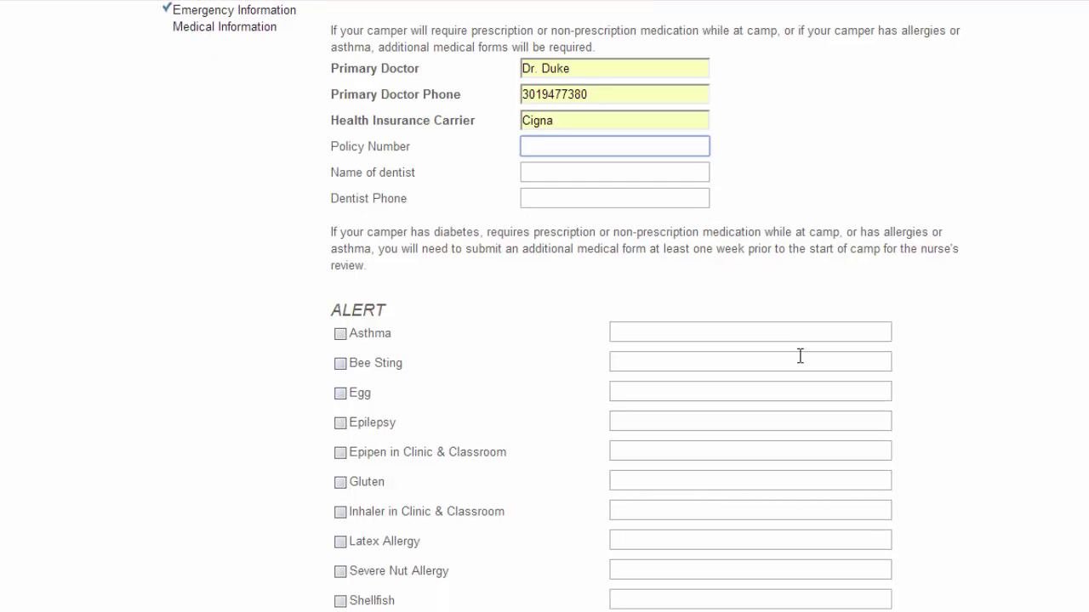
scroll(800, 356, down, 3)
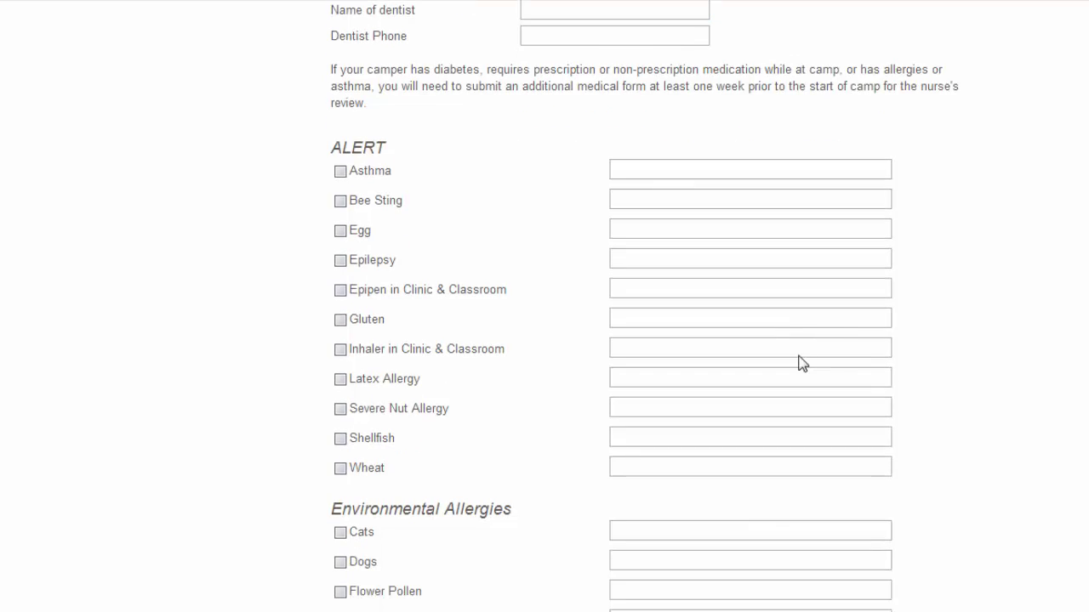
scroll(799, 362, down, 4)
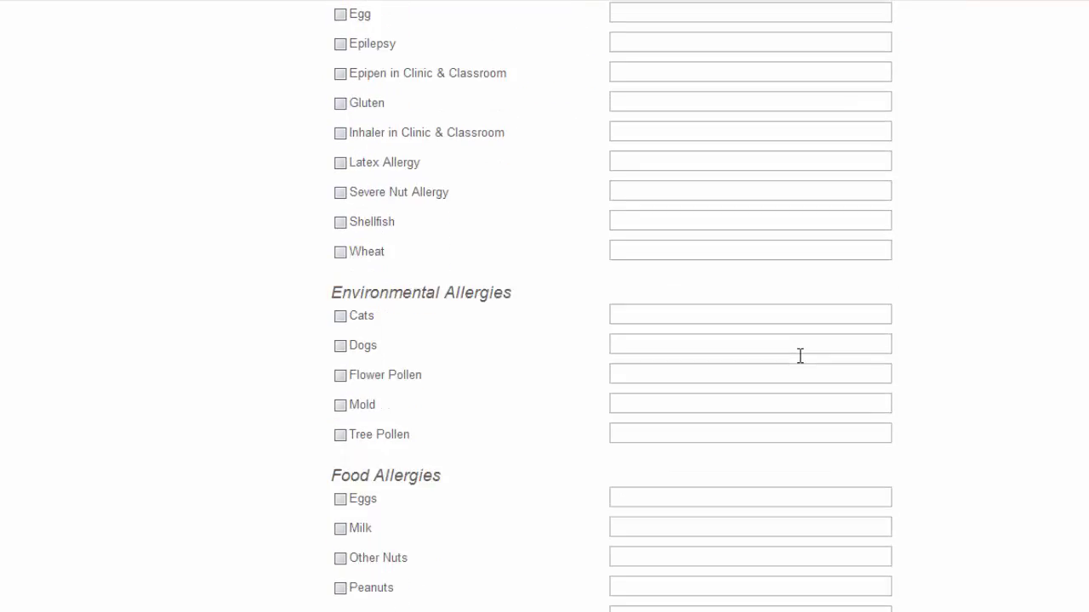
scroll(800, 355, down, 7)
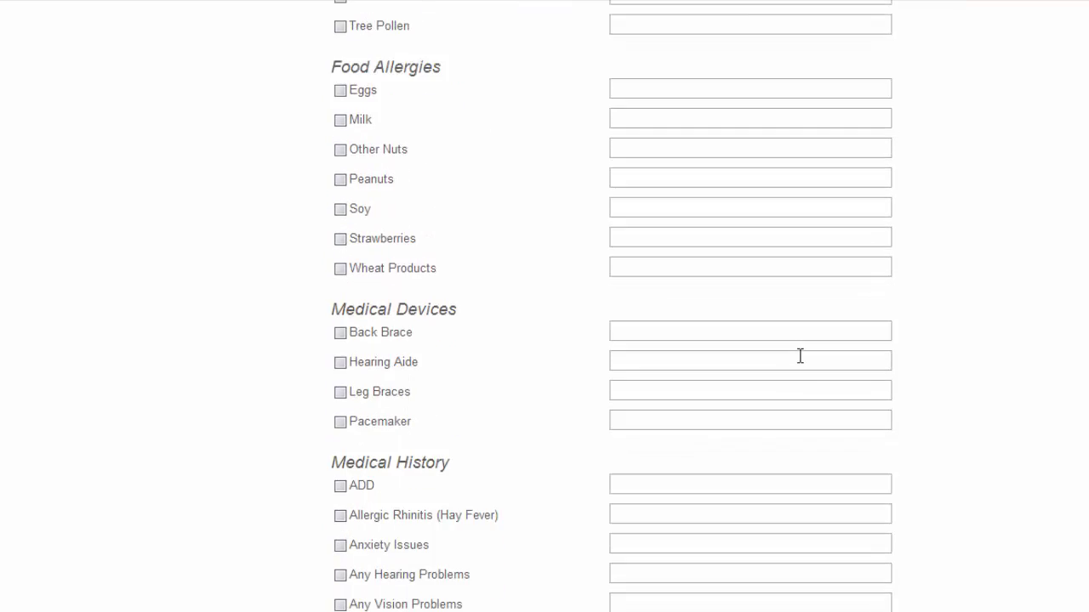
scroll(800, 355, down, 9)
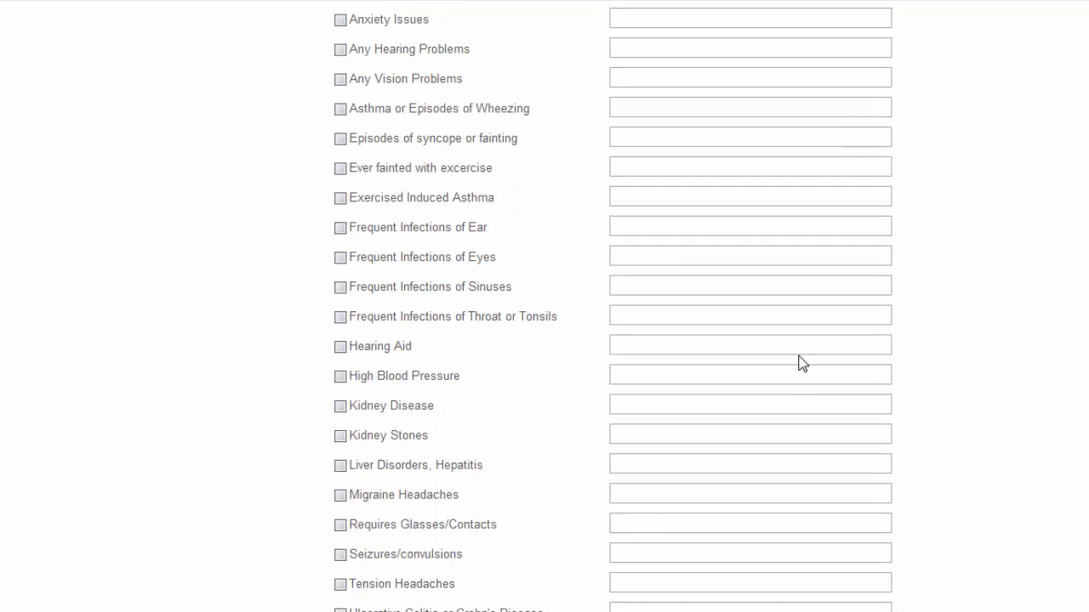
scroll(800, 359, down, 10)
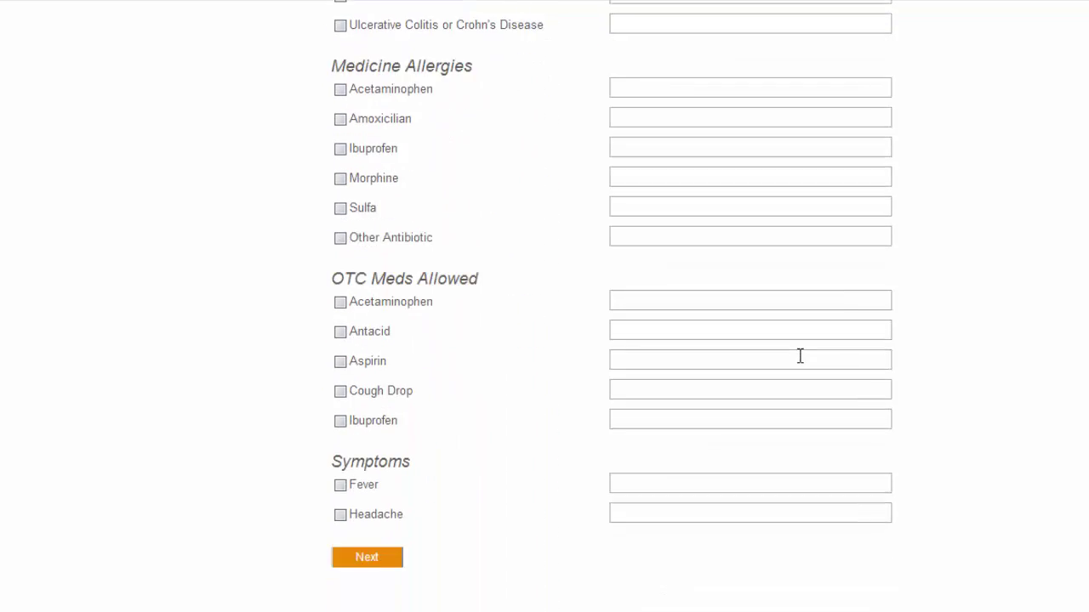
scroll(799, 356, down, 2)
Step: On the consents page, agree to the informed consent with the parent's signature and date 08/26/2014
click(370, 460)
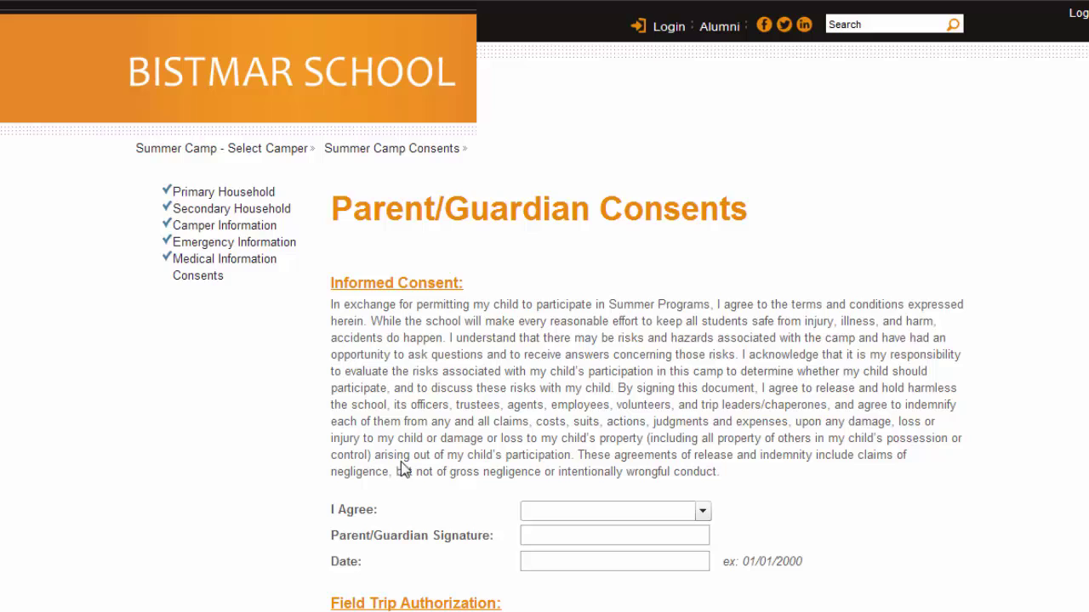
click(551, 510)
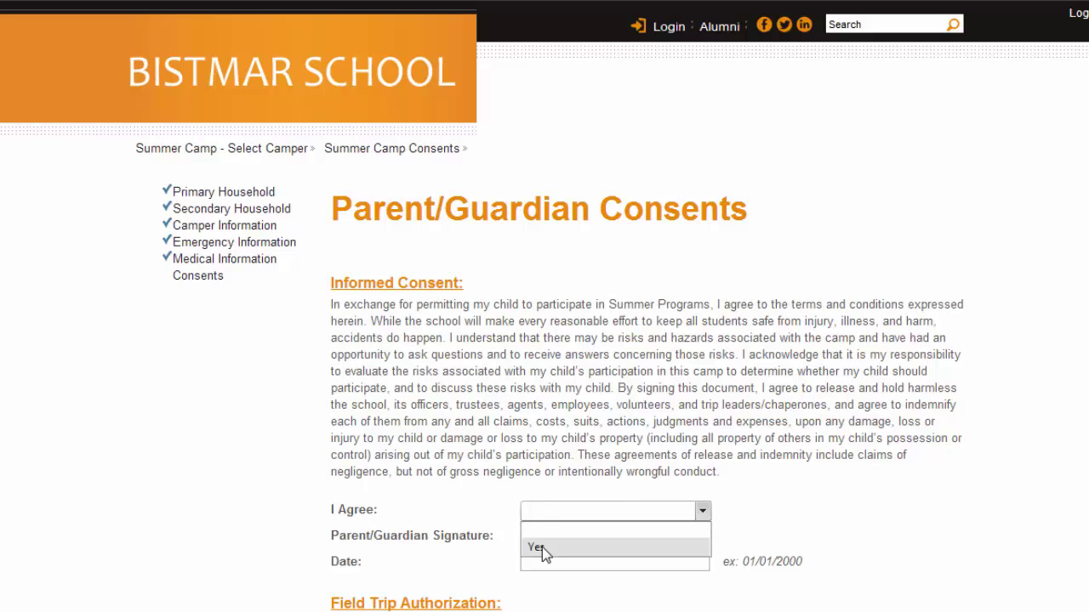
click(542, 547)
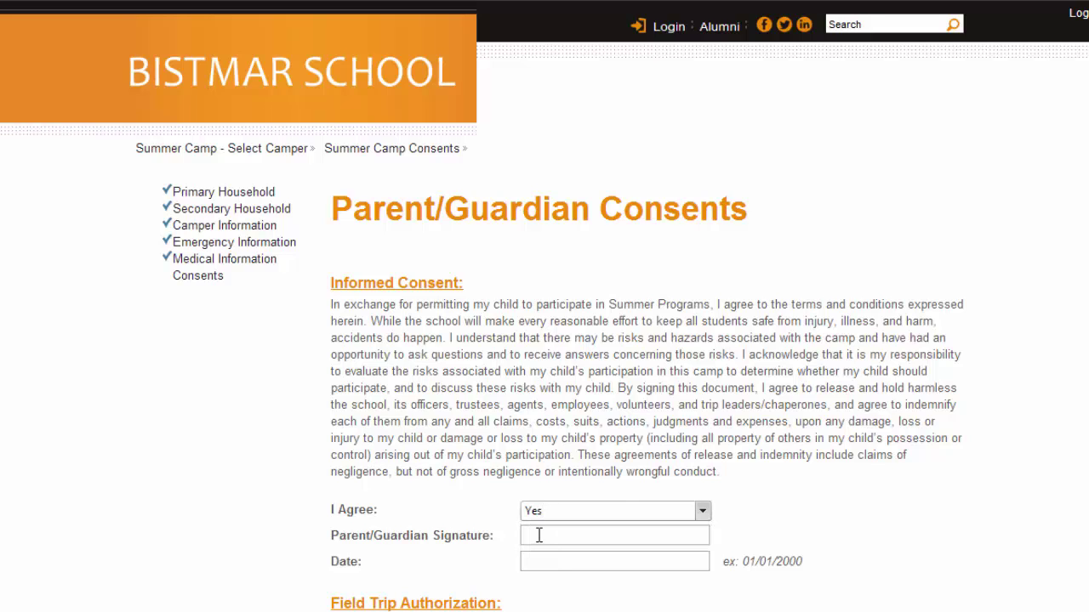
click(538, 535)
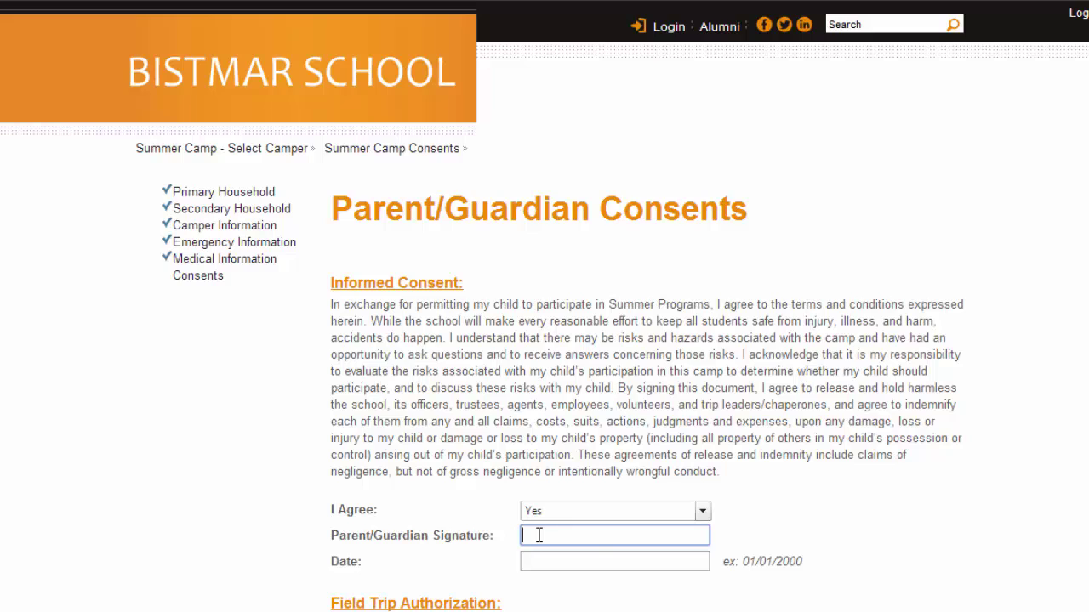
text(Ja)
key(Down)
key(Down)
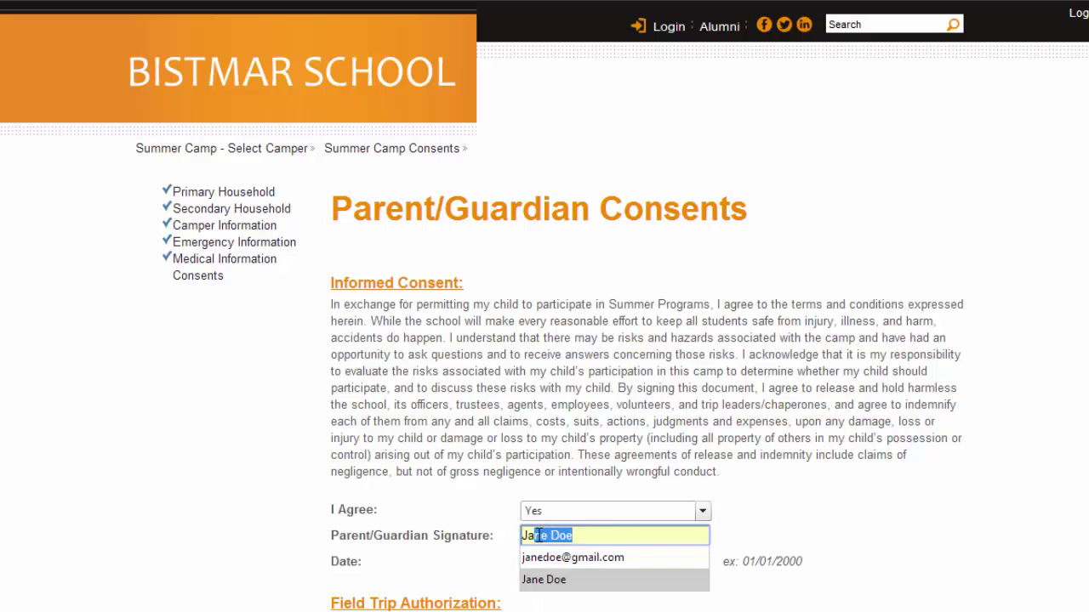
key(Tab)
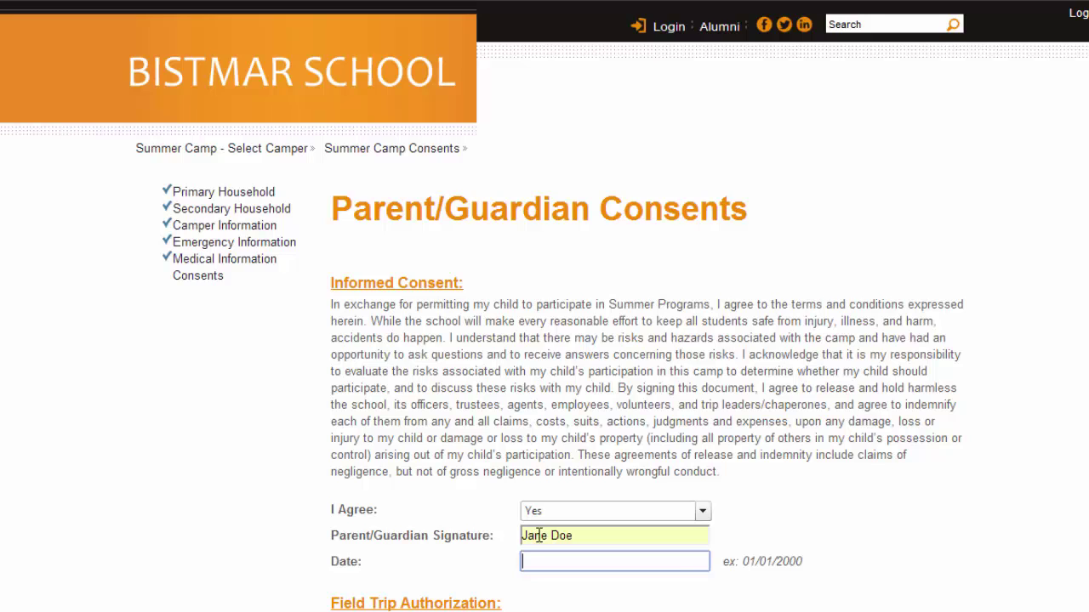
text(08/26/)
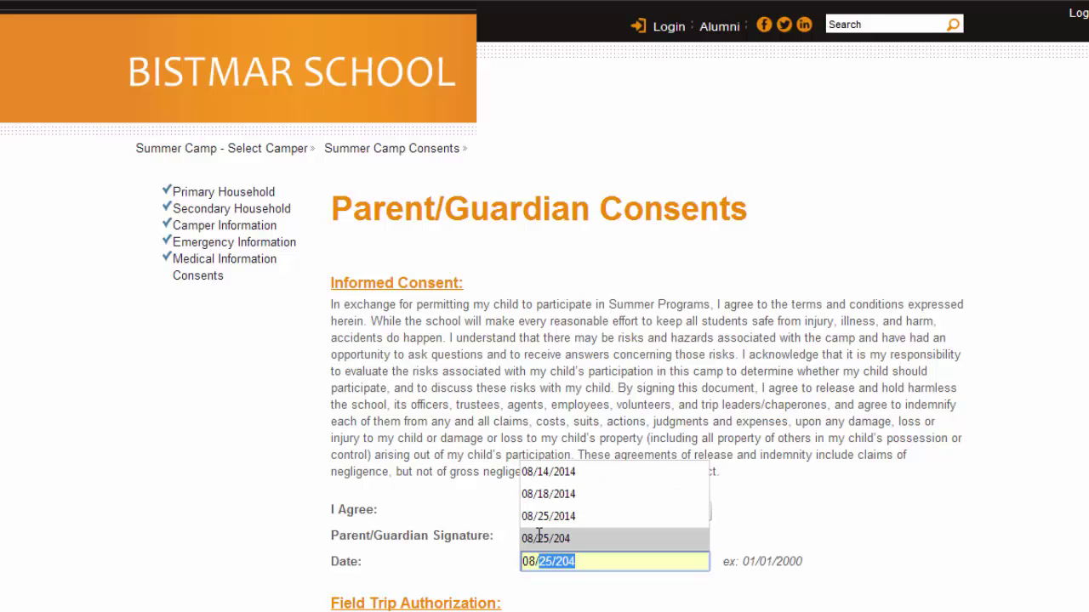
text(2014)
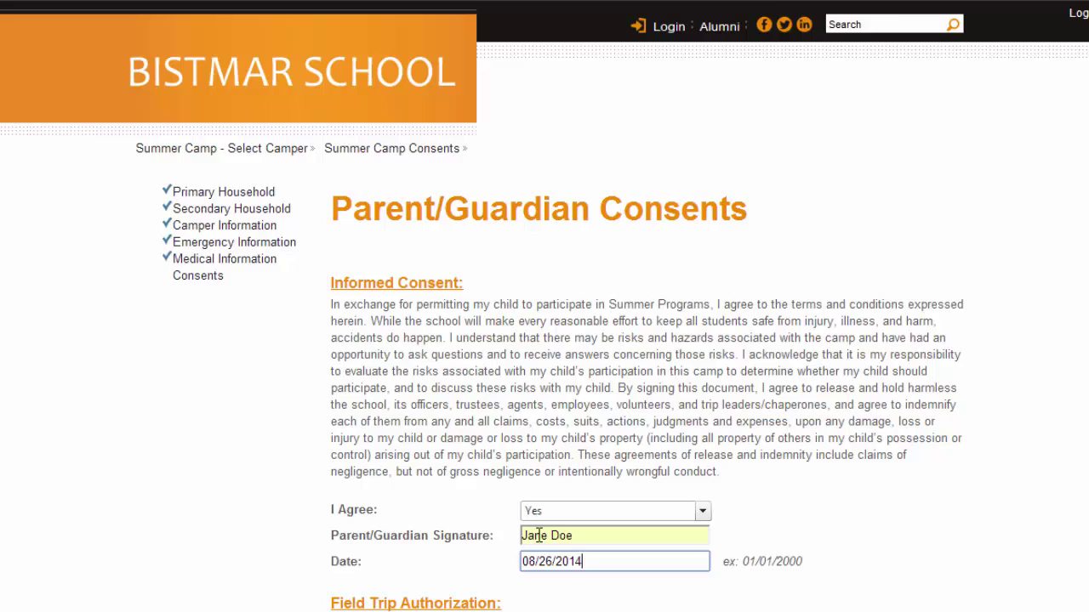
Step: Agree to the field trip authorization with the parent's signature and date 08/26/2014
scroll(539, 535, down, 4)
key(y)
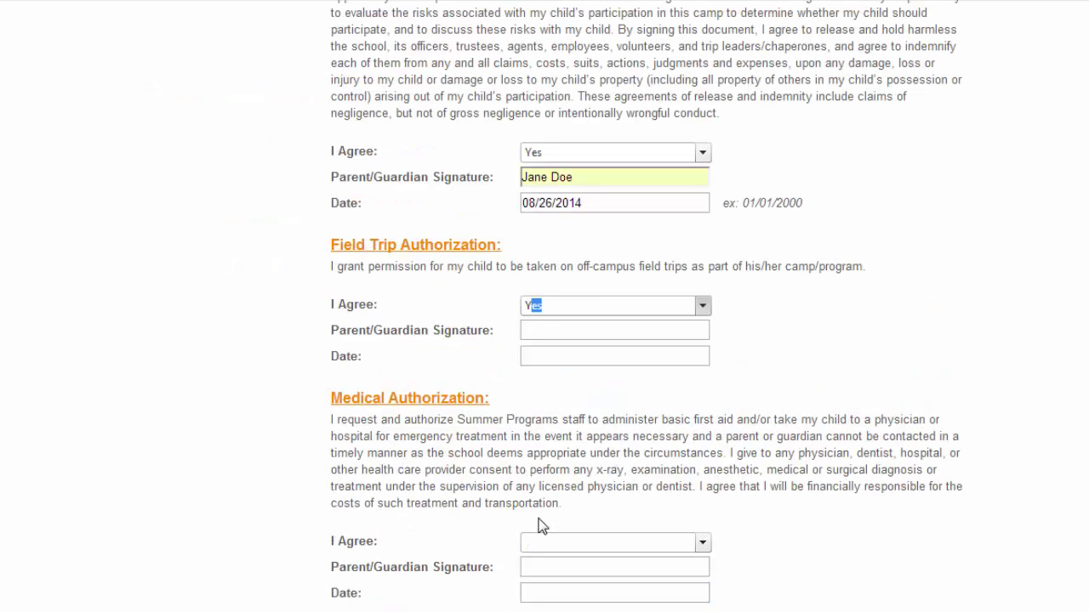
key(Tab)
text(J)
key(Down)
key(Tab)
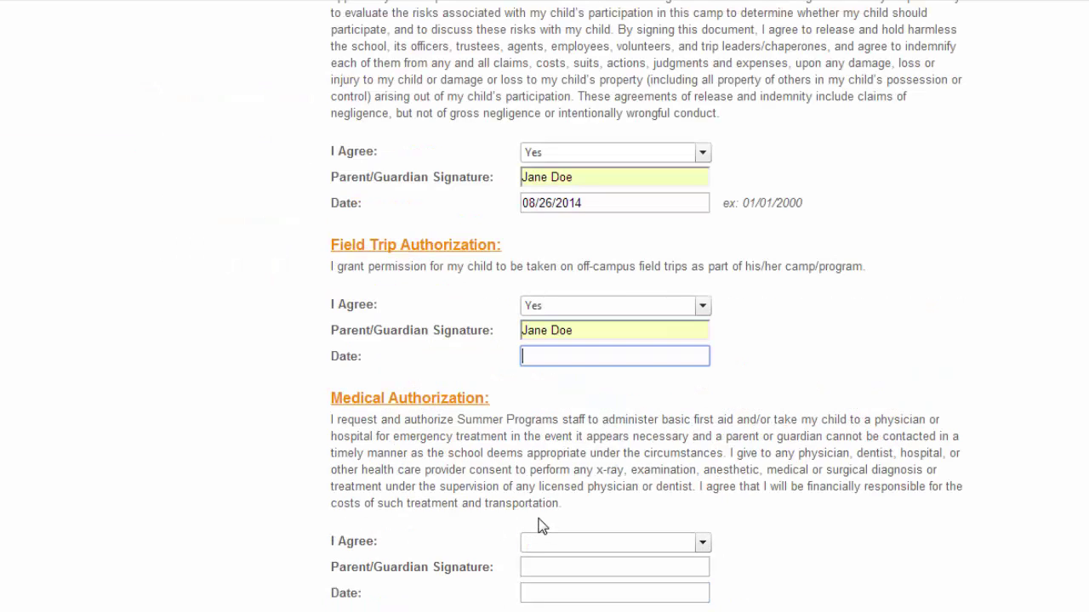
text(08/26/2014)
Step: Agree to the medical authorization with the parent's signature and date 08/26/2014
key(Tab)
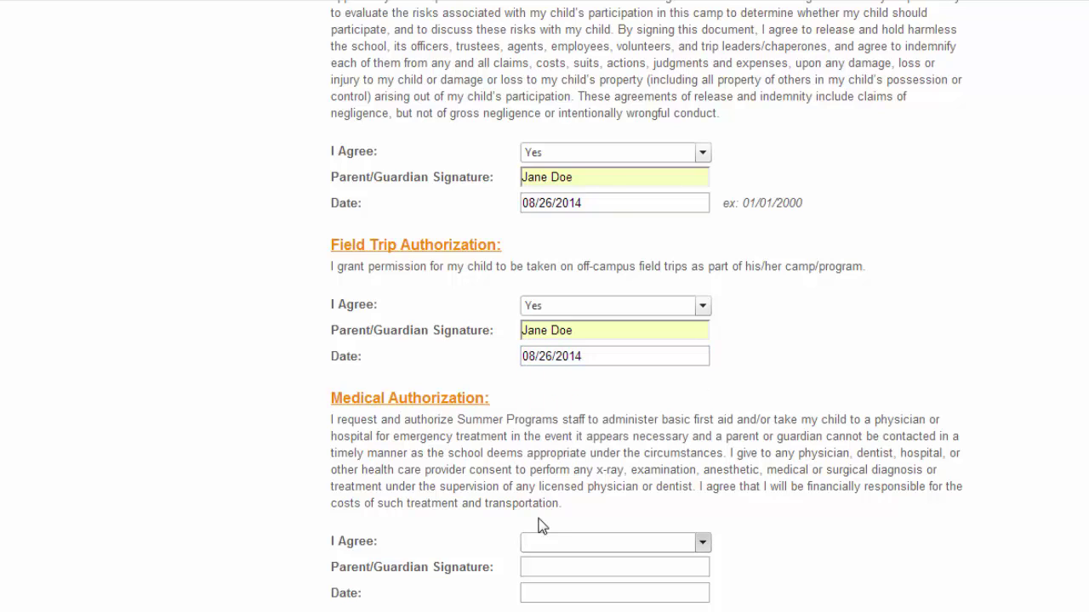
key(y)
key(Tab)
text(J)
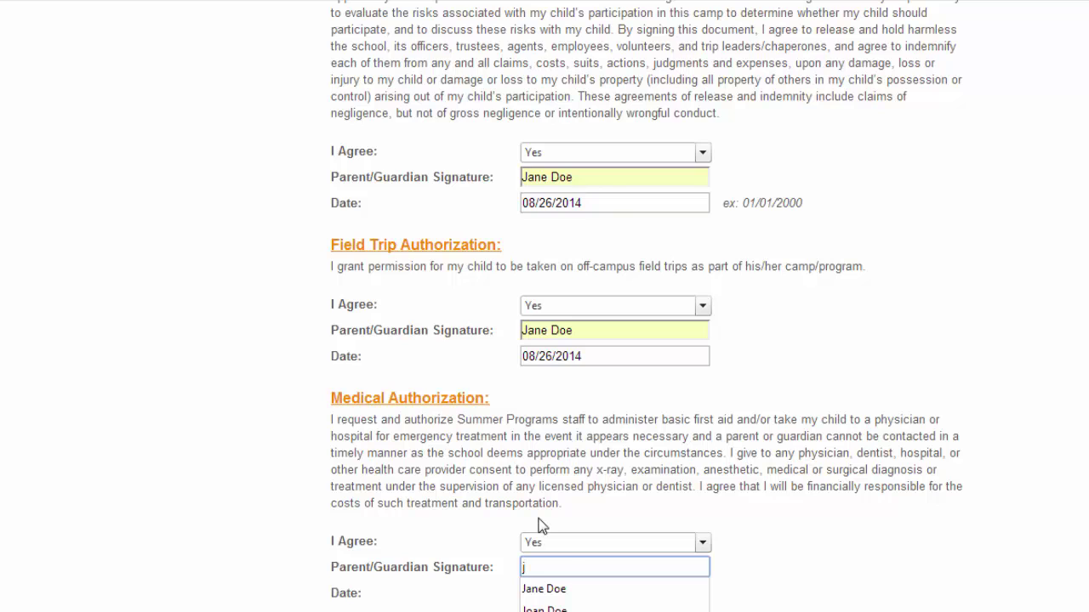
key(Down)
key(Tab)
text(08)
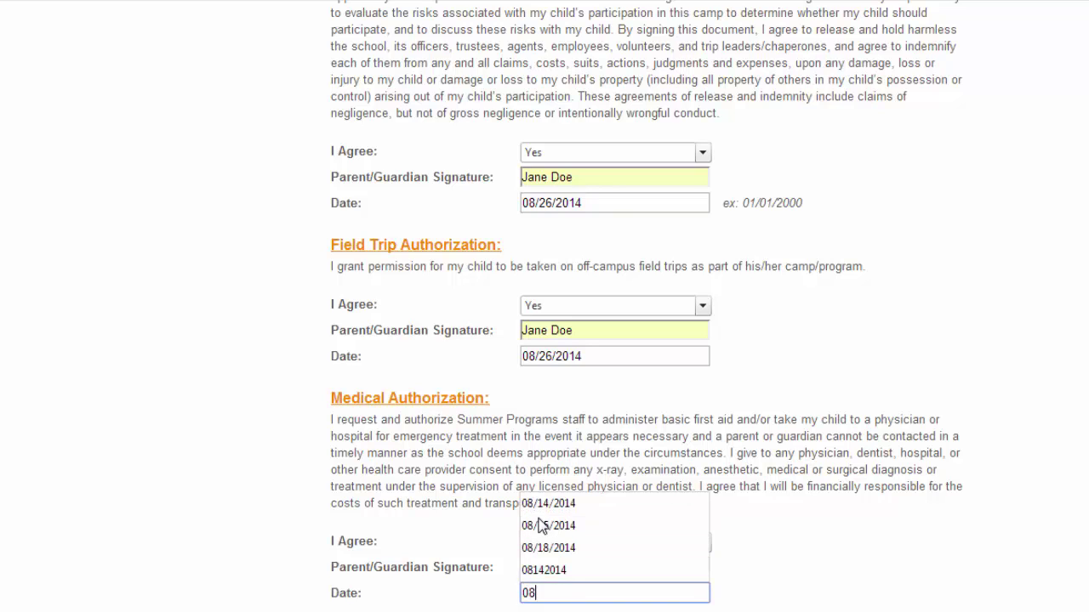
text(/26/2014)
Step: Agree to the photo release with the parent's signature and date 08/26/2014
key(Tab)
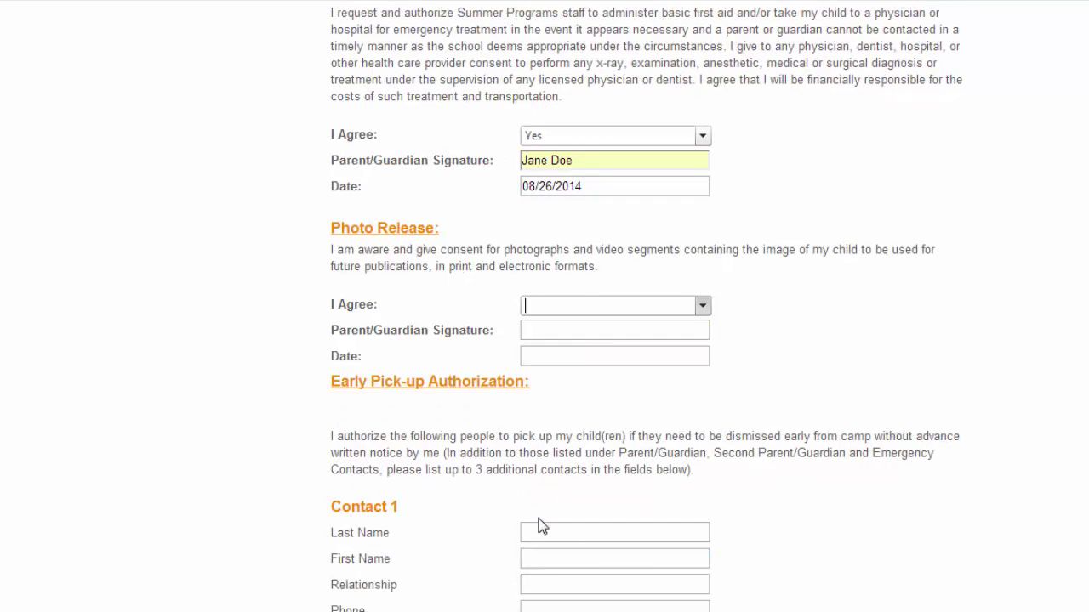
key(y)
key(Tab)
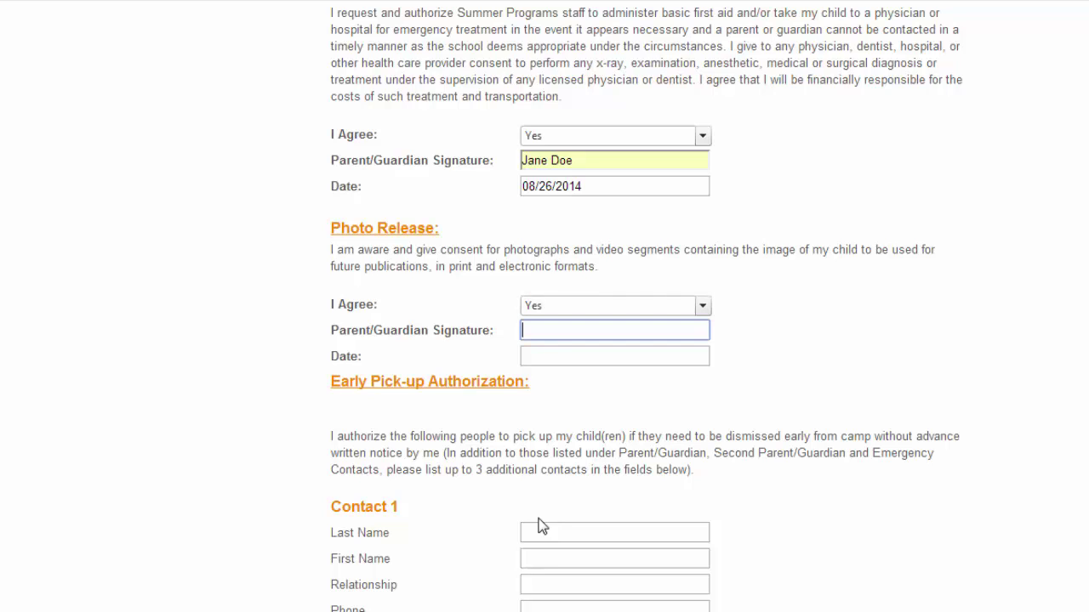
text(J)
key(Down)
key(Tab)
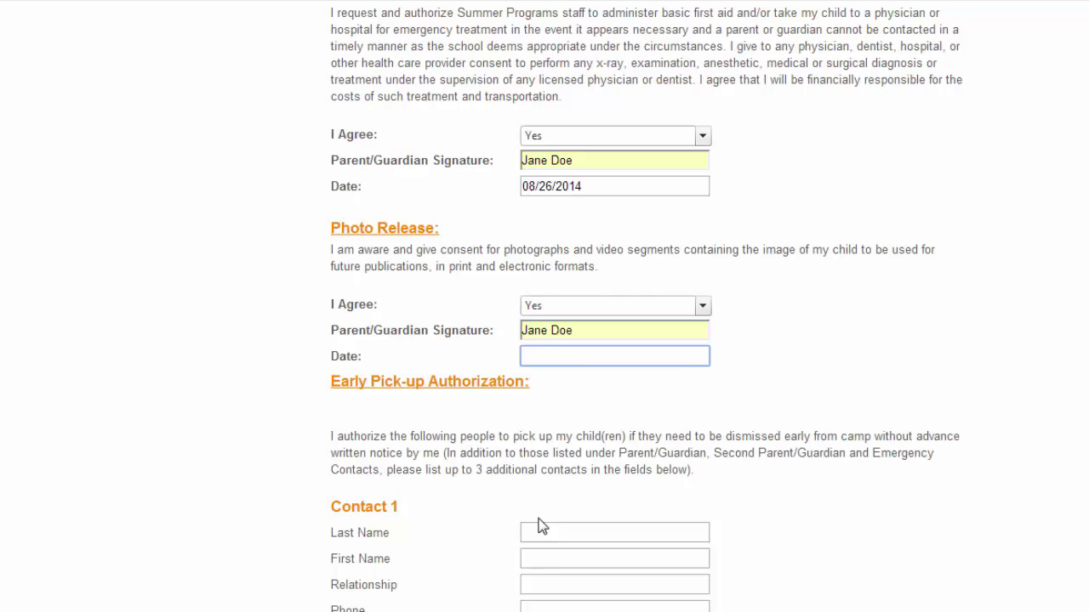
text(08/26/2014)
key(Tab)
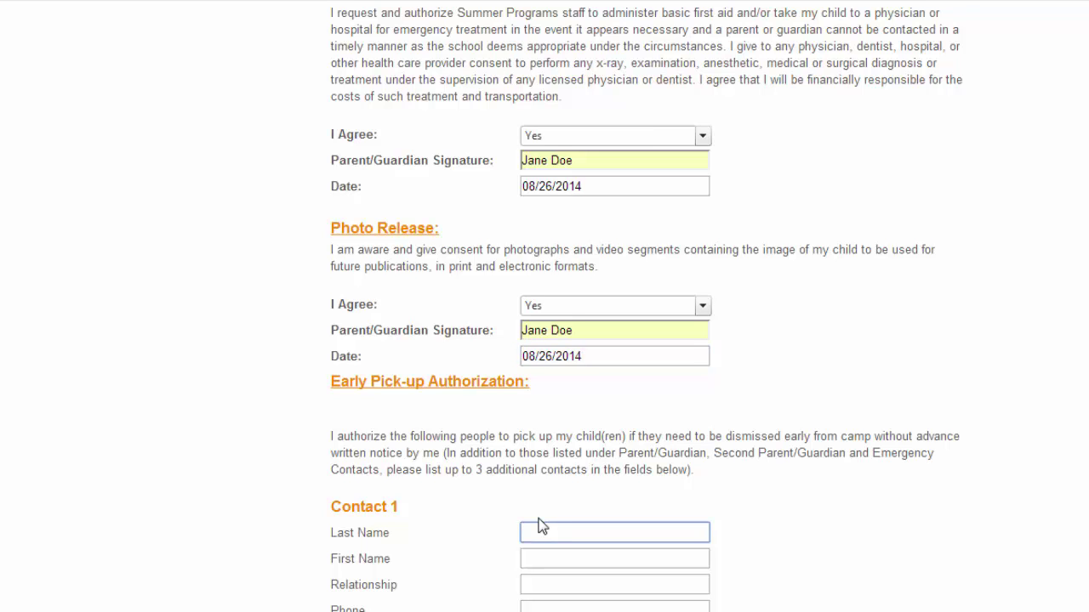
Step: Leave the pick-up contacts blank and submit the consents
scroll(537, 525, down, 2)
scroll(539, 521, down, 1)
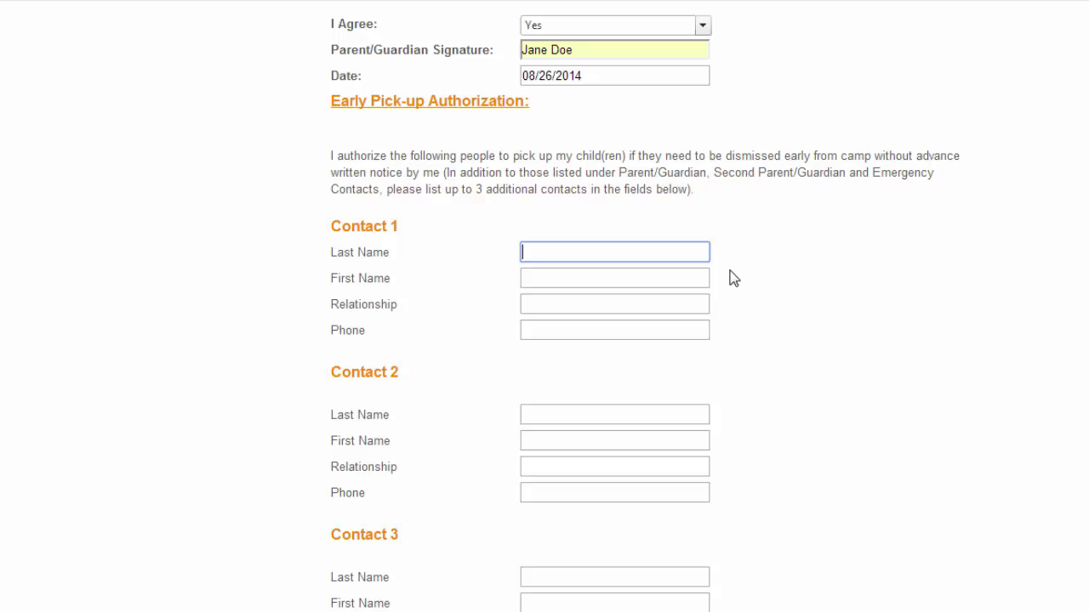
scroll(733, 278, down, 3)
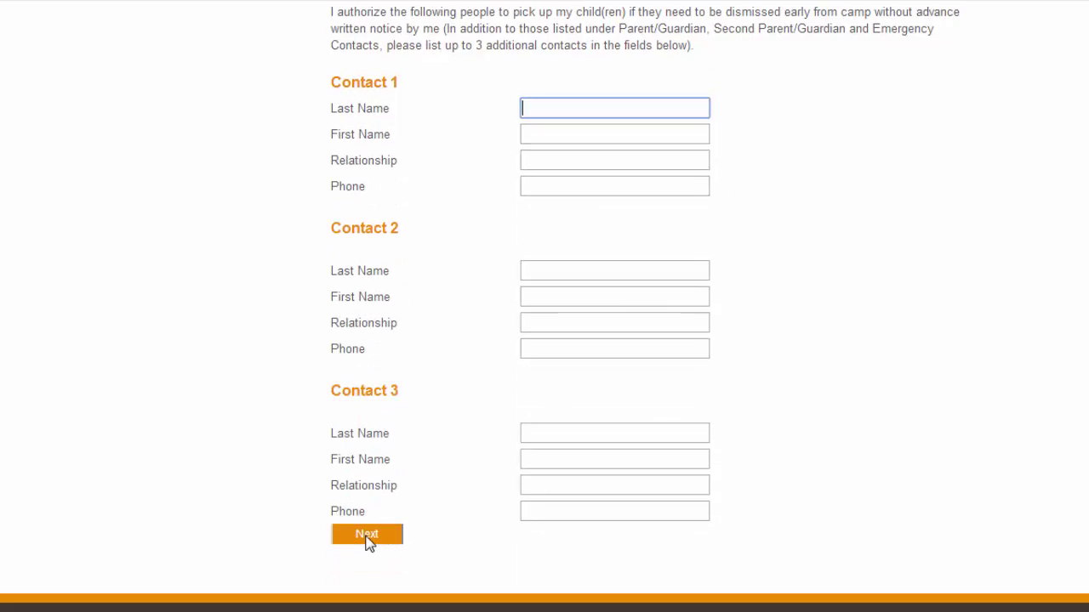
click(367, 539)
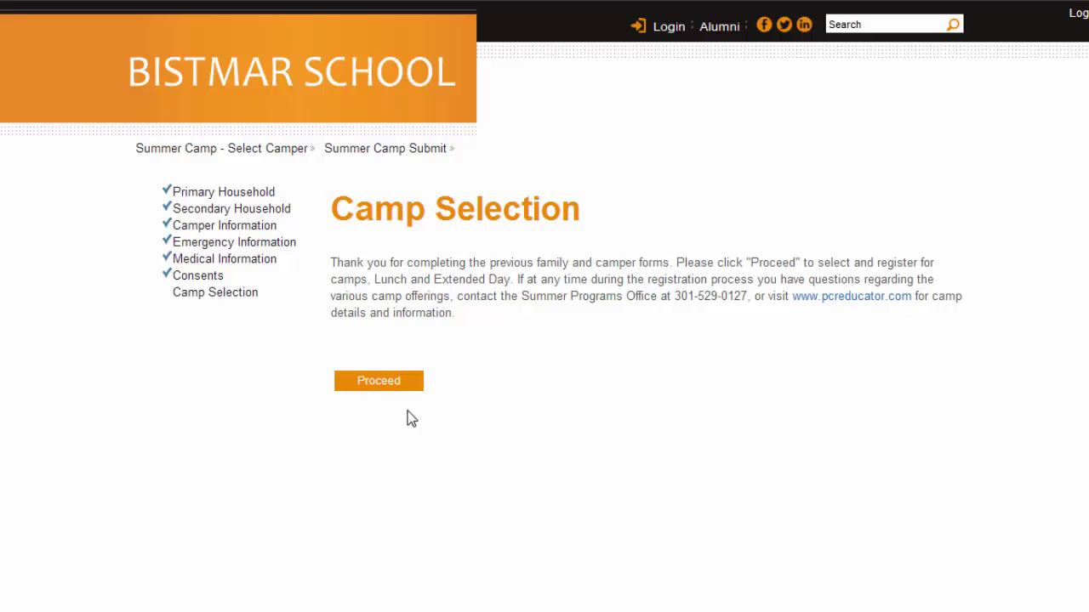
Step: Proceed to the camp list and check Boys Lacrosse S2, June 23–June 27 ($180.00)
click(397, 385)
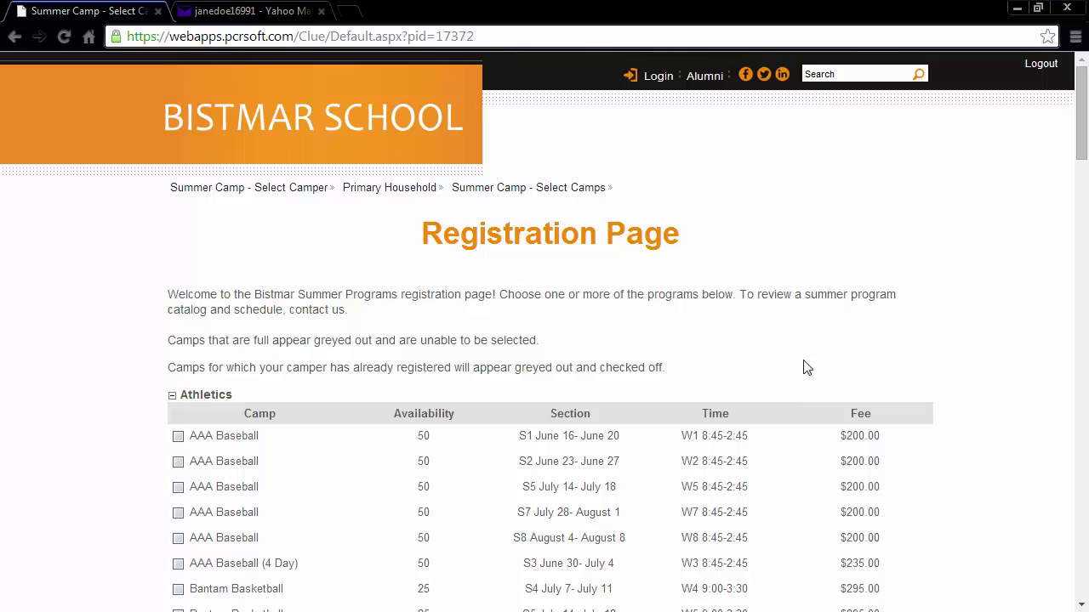
drag(1084, 143, 1085, 202)
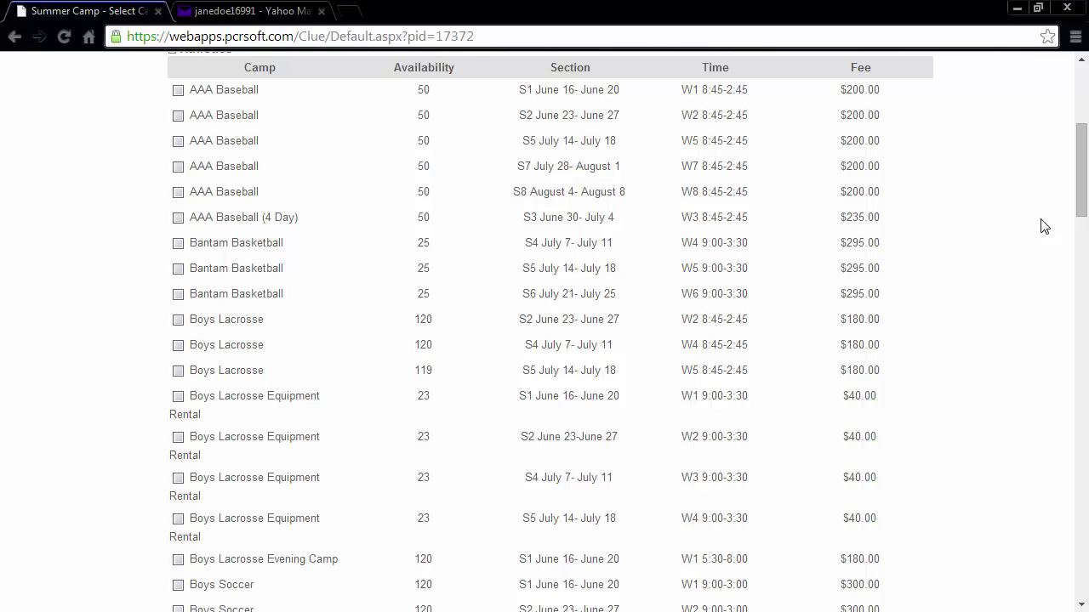
mouse_move(238, 320)
mouse_move(203, 298)
mouse_move(208, 318)
scroll(393, 504, down, 1)
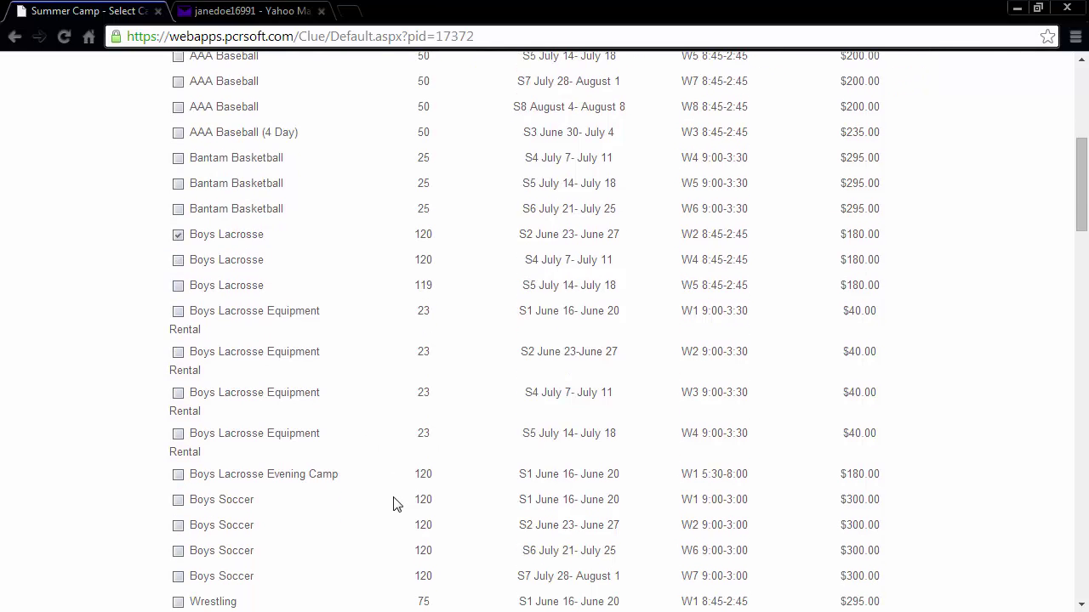
Step: Add Boys Soccer June 16–June 20 and the Lunch 2 option to the selection
click(179, 501)
scroll(292, 515, down, 2)
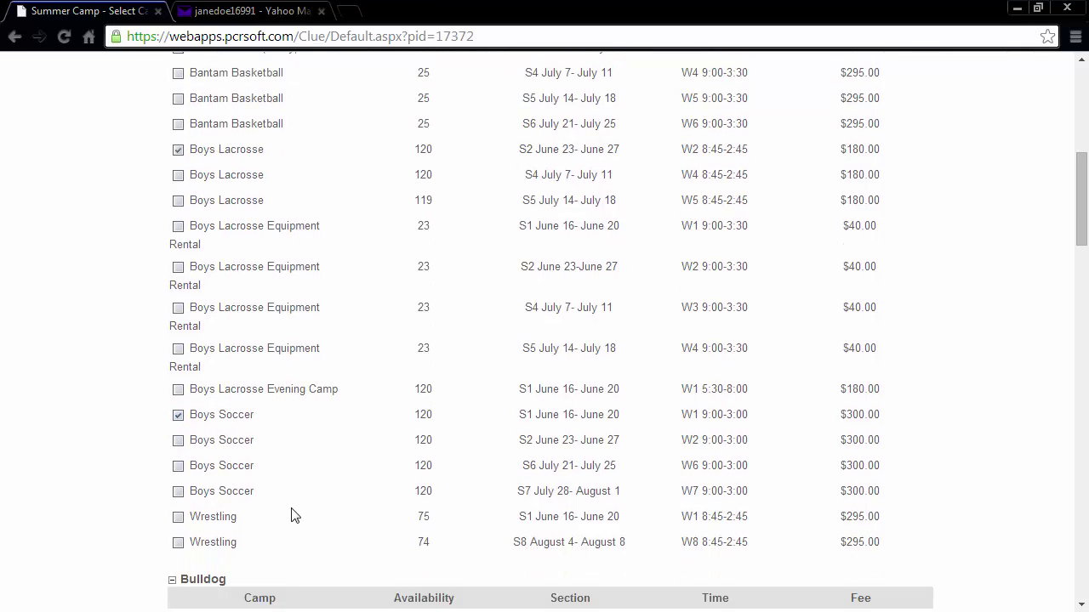
scroll(291, 514, down, 1)
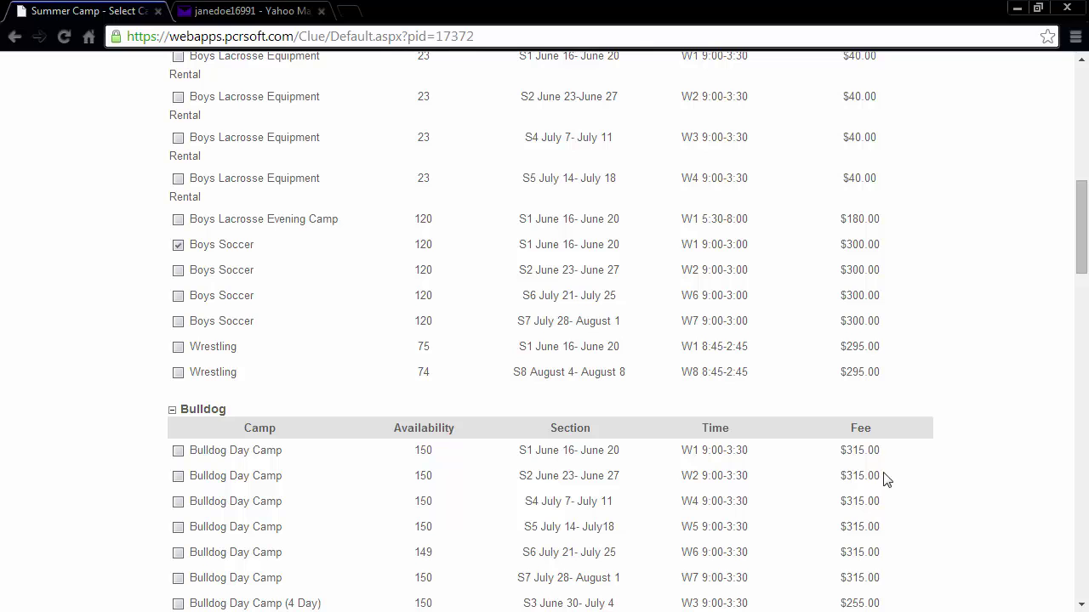
scroll(979, 481, down, 3)
scroll(979, 481, down, 9)
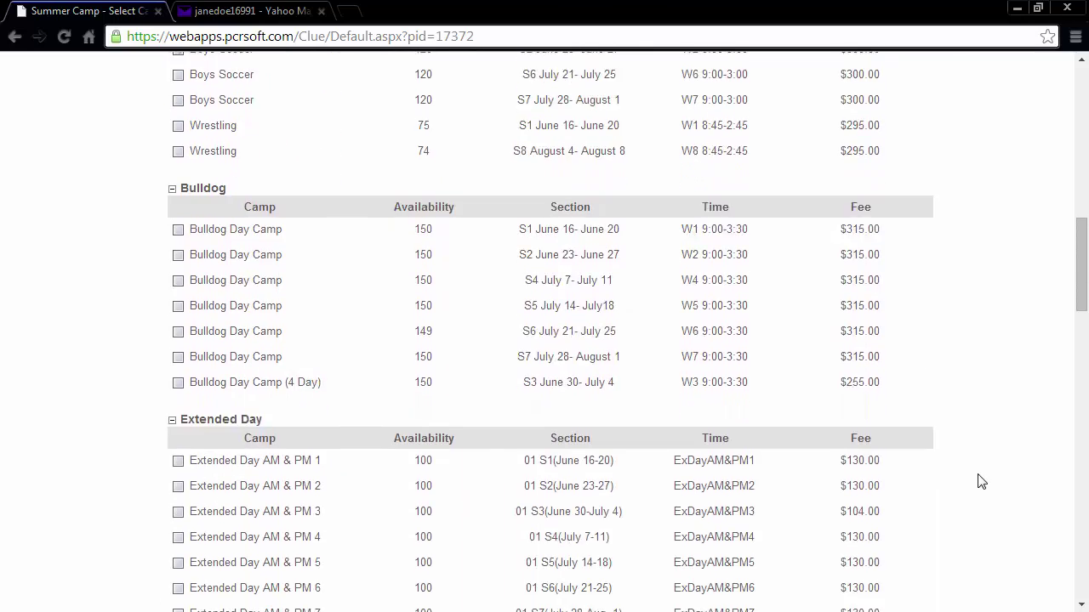
scroll(979, 482, down, 8)
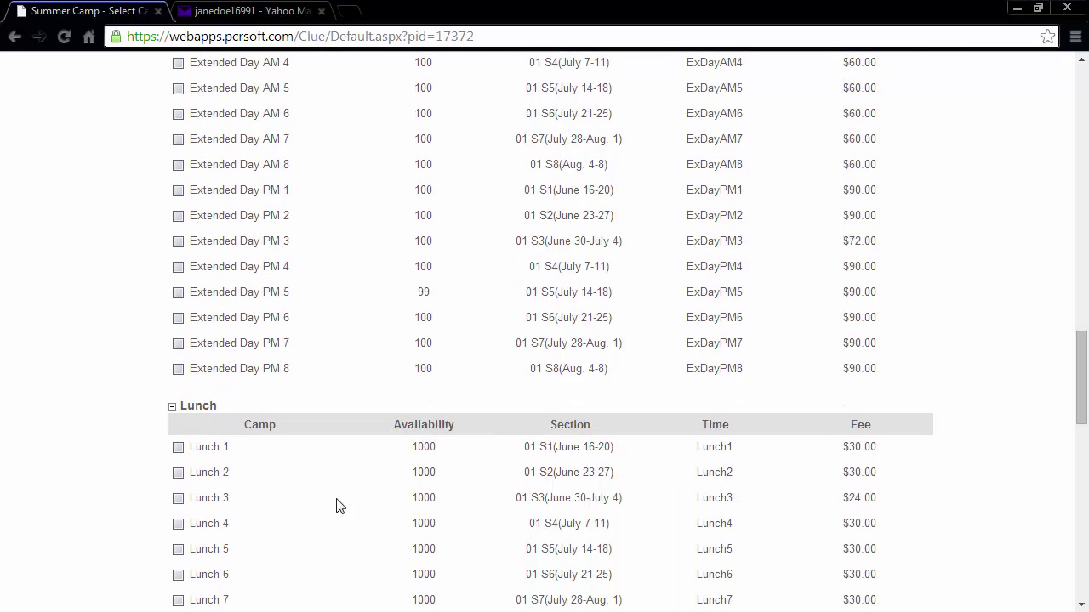
click(178, 473)
Step: Submit the selected camps, showing a $462.00 total with $180.00 deposit due
scroll(991, 445, down, 3)
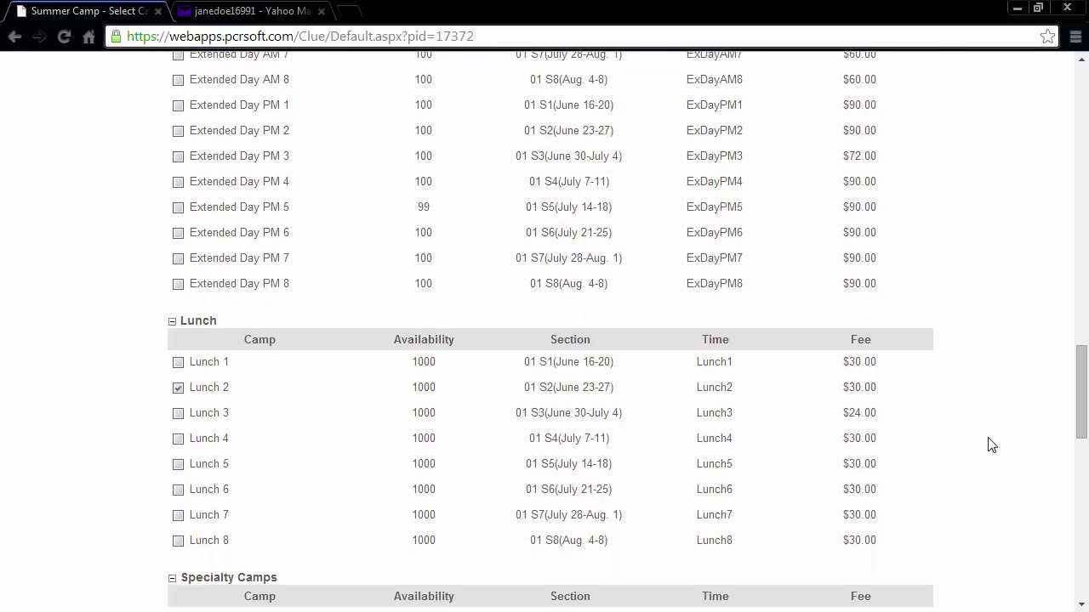
scroll(991, 445, down, 1)
scroll(991, 445, down, 1)
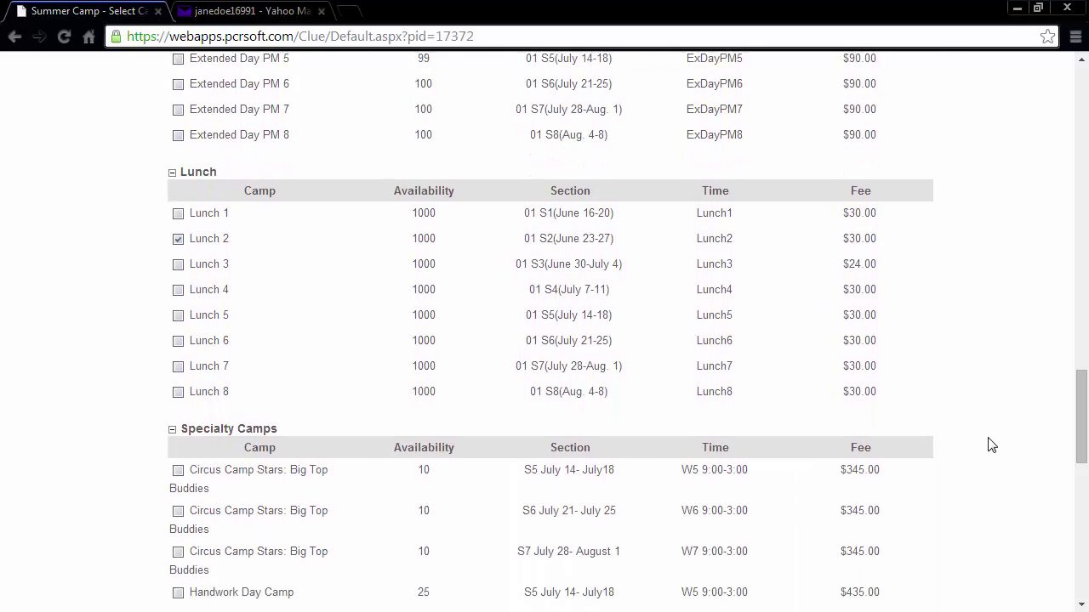
scroll(991, 445, down, 2)
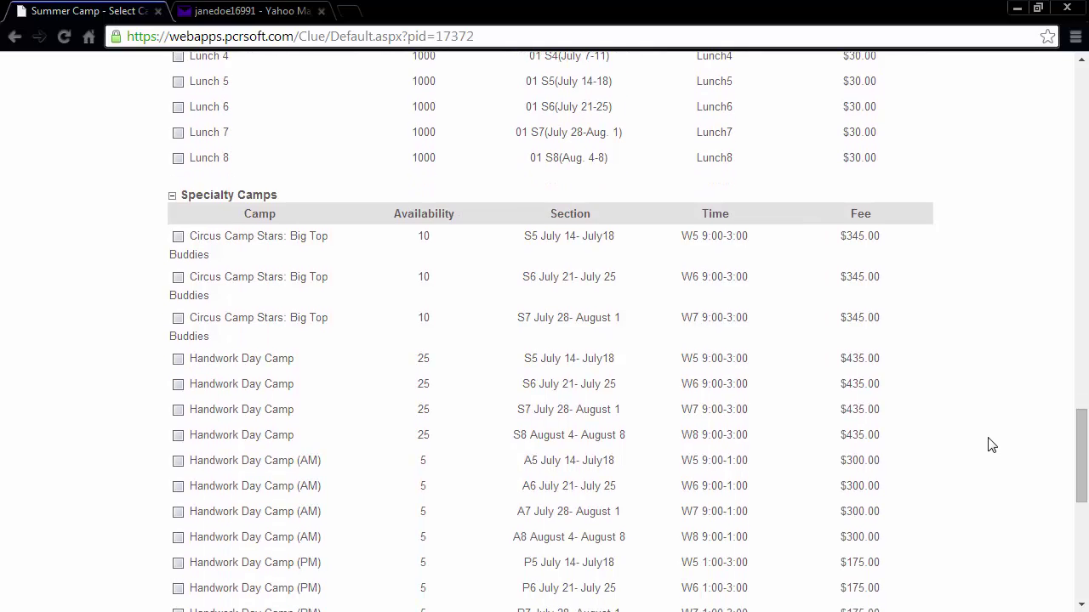
scroll(991, 445, down, 5)
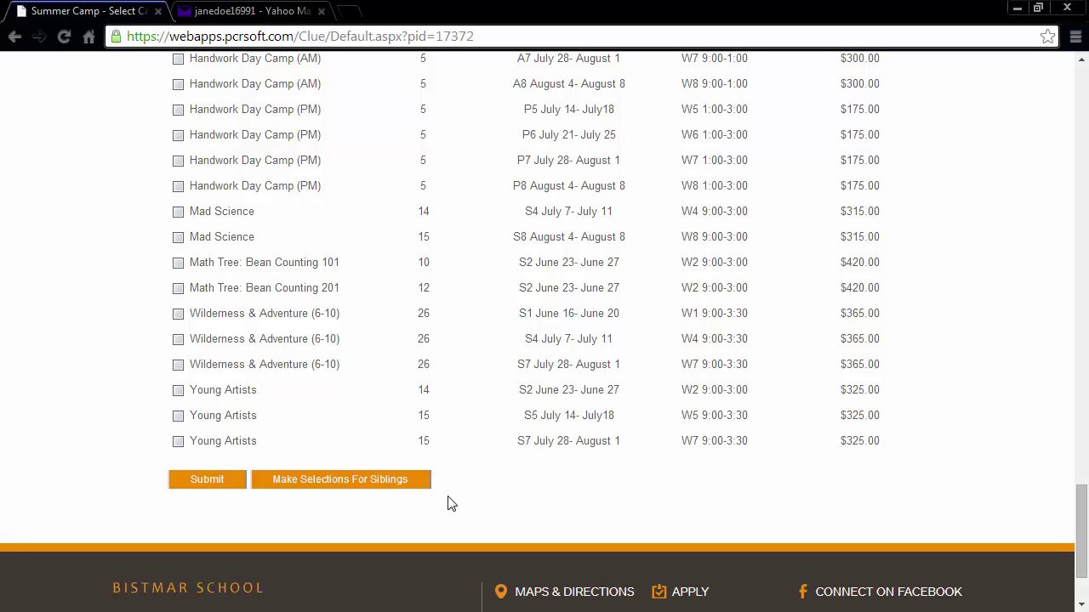
click(203, 481)
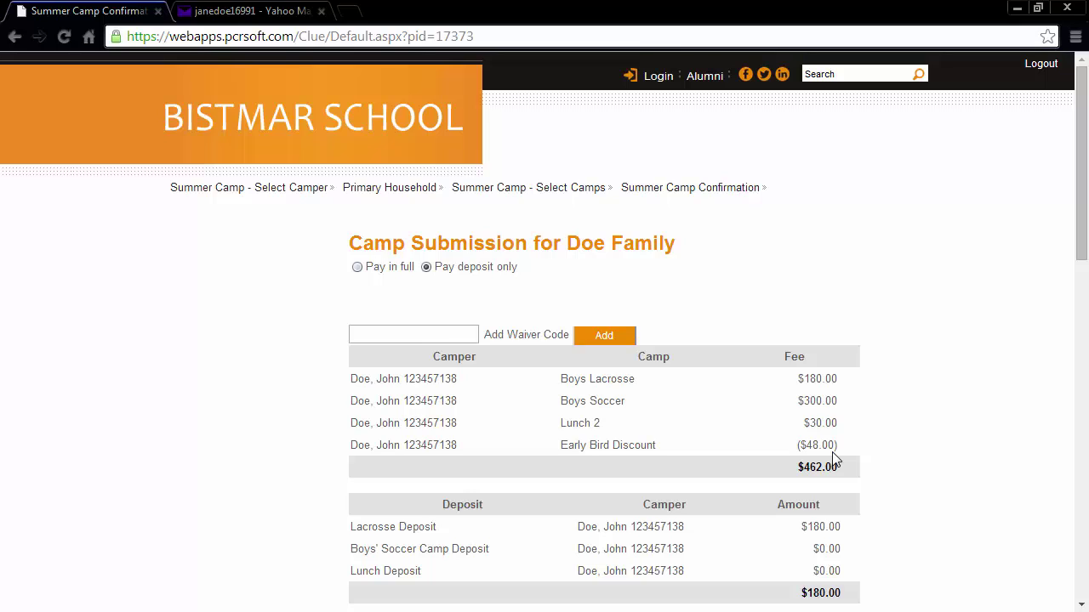
Step: Apply waiver code E1A4C for a $90.00 Door Prize credit, bringing the total to $372.00
click(433, 335)
text(E)
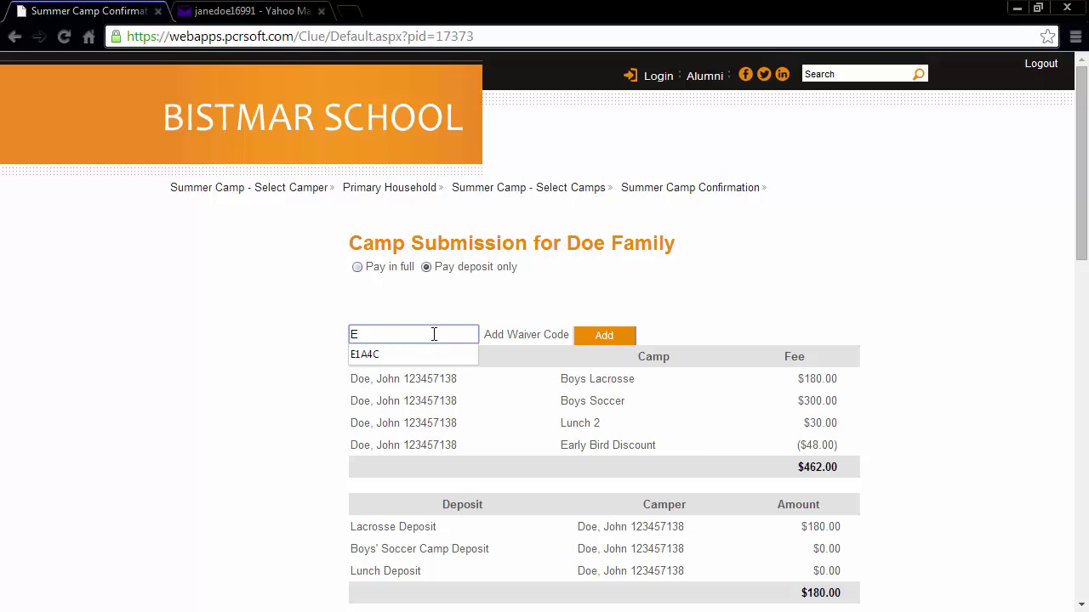
text(1A4C)
click(617, 341)
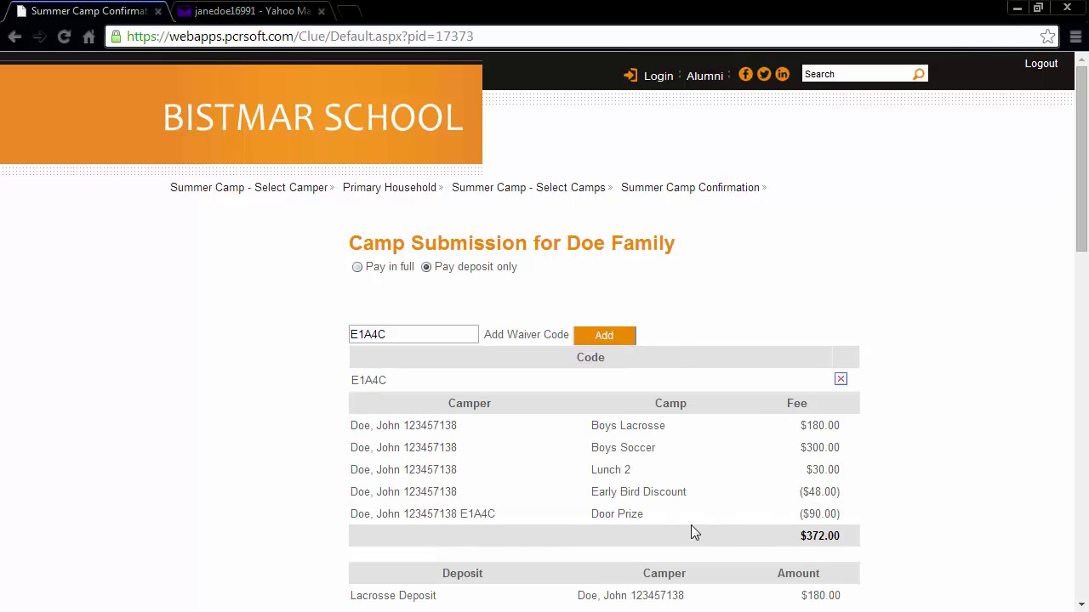
scroll(866, 523, down, 1)
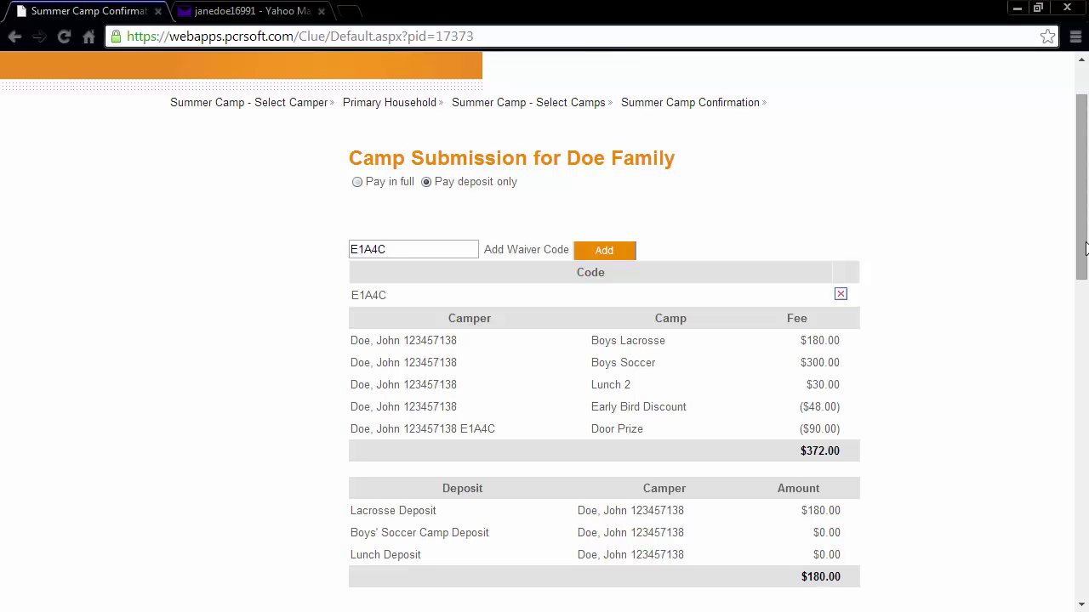
Step: Enter the cardholder's first and last name in the payment form
drag(1085, 253, 1085, 441)
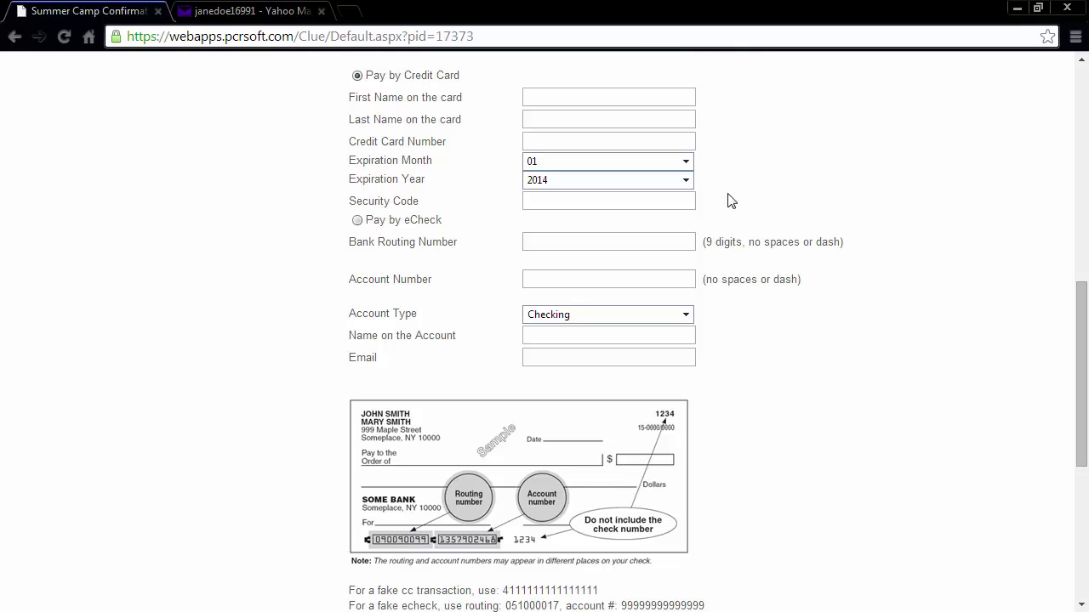
click(537, 99)
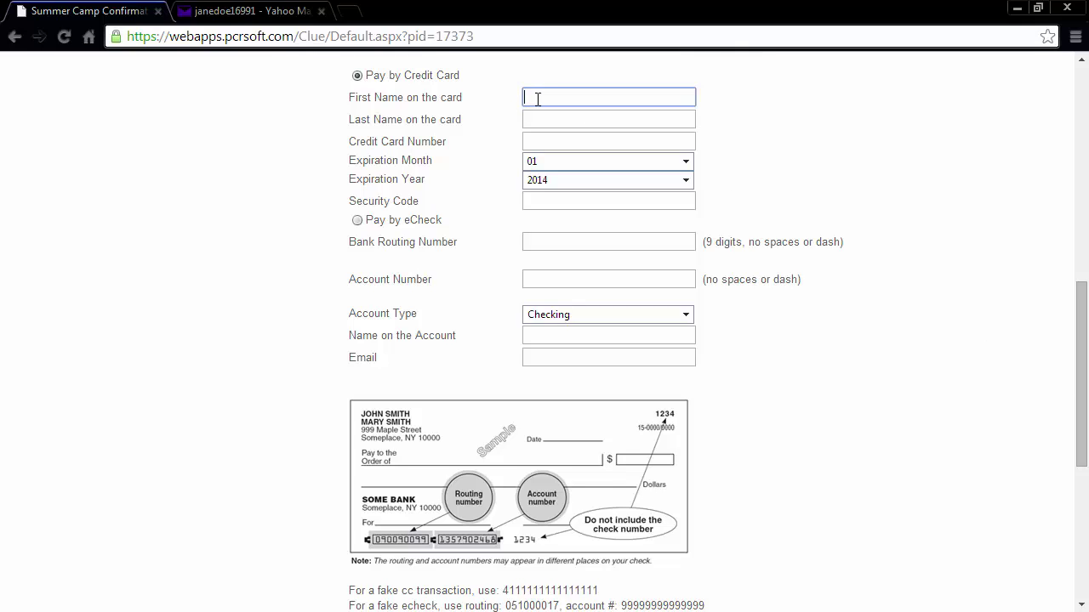
text(Jan)
key(Tab)
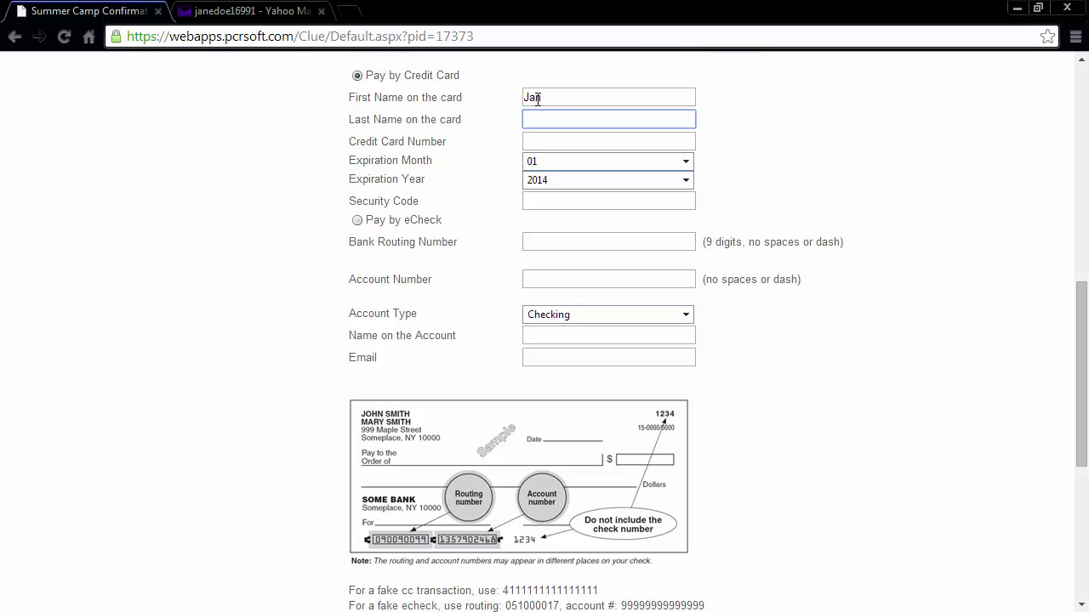
click(552, 96)
text(e)
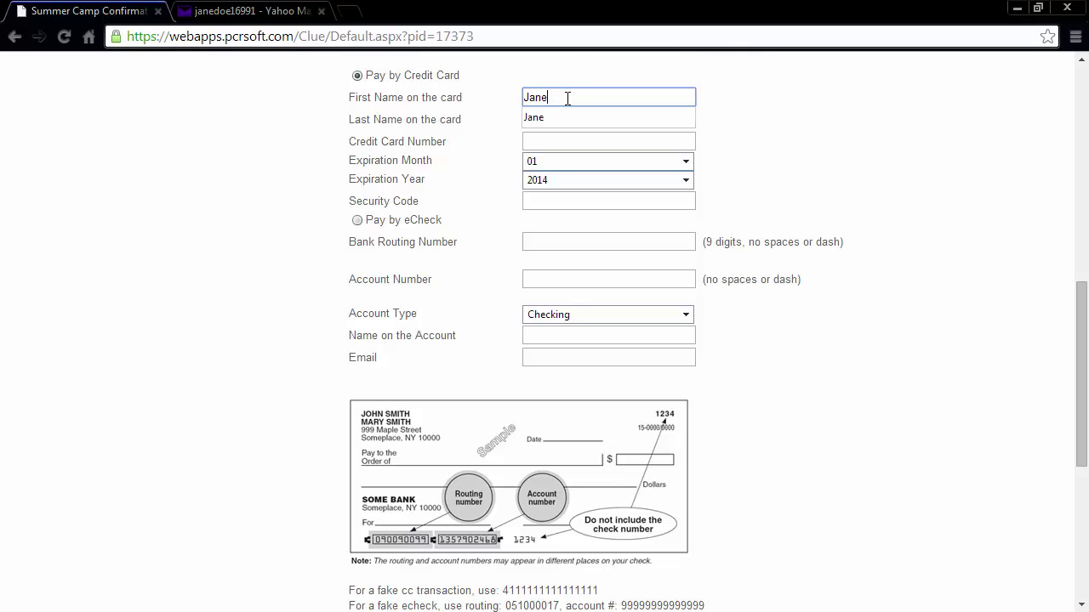
click(558, 120)
text(Doe)
key(Tab)
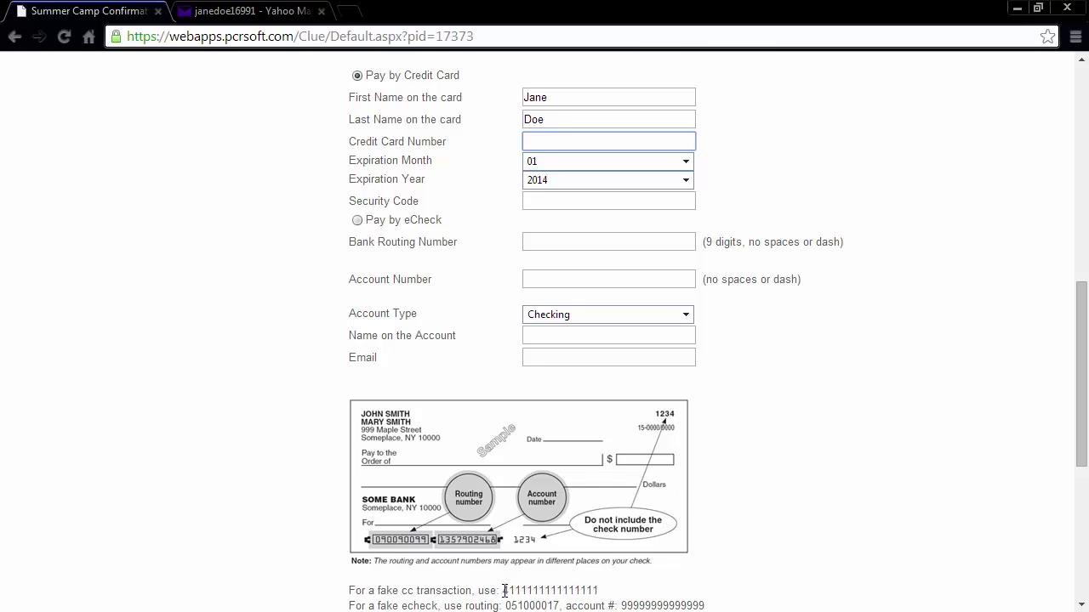
Step: Paste the test card number, choose expiration year 2016 and enter the security code
drag(505, 589, 608, 589)
key(ctrl+c)
click(534, 142)
key(ctrl+v)
click(684, 179)
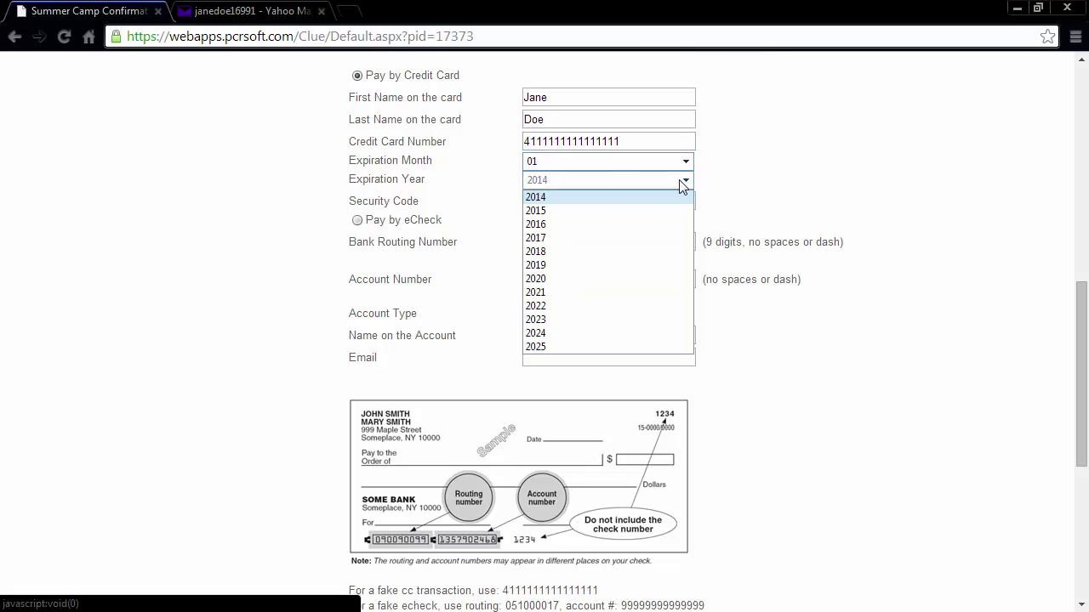
click(573, 224)
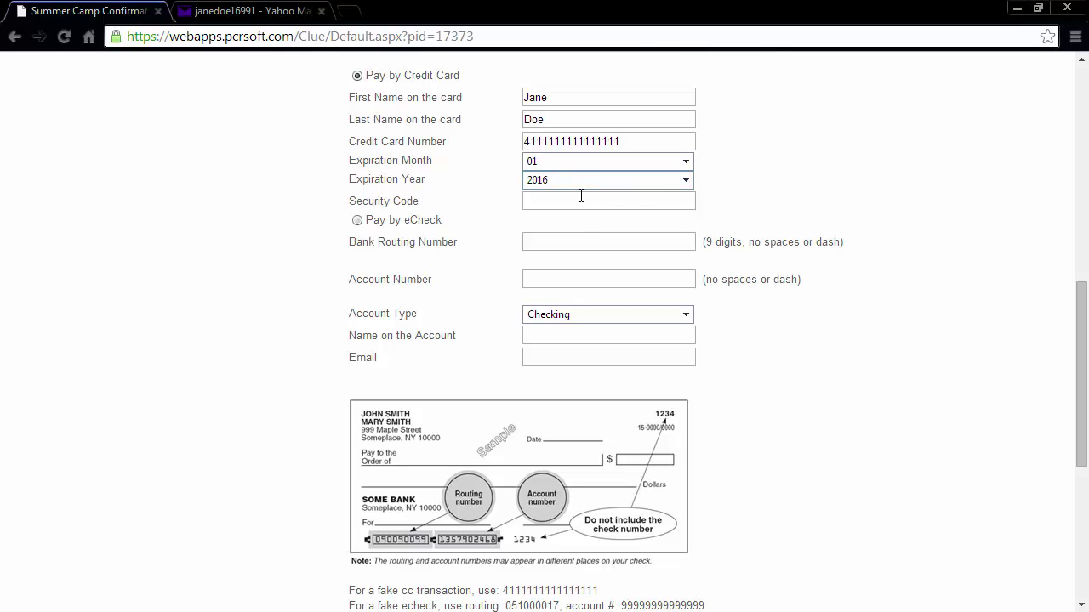
click(581, 197)
text(253)
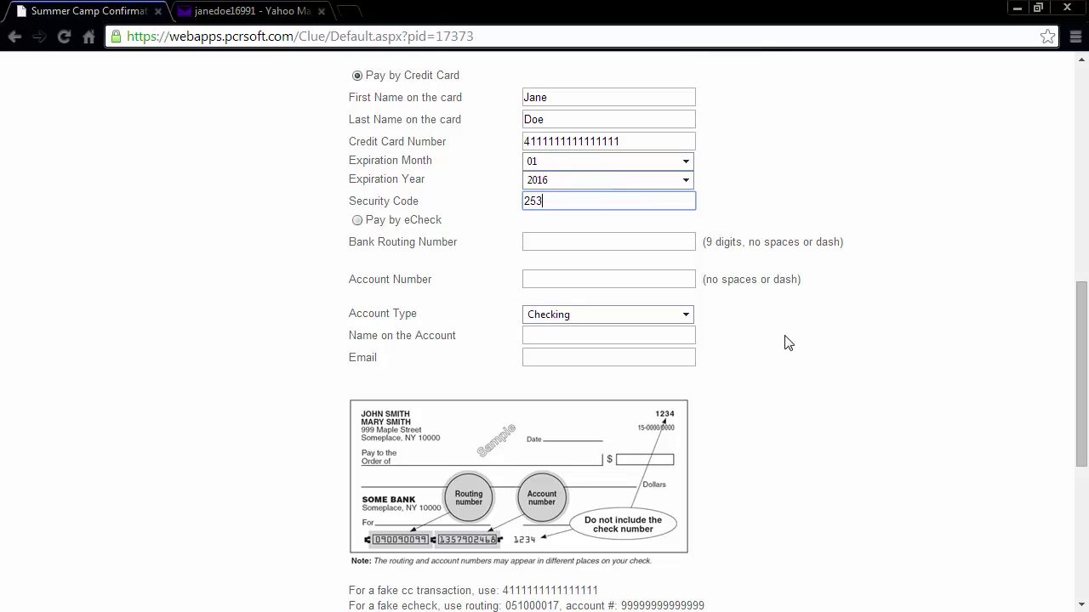
scroll(789, 343, down, 2)
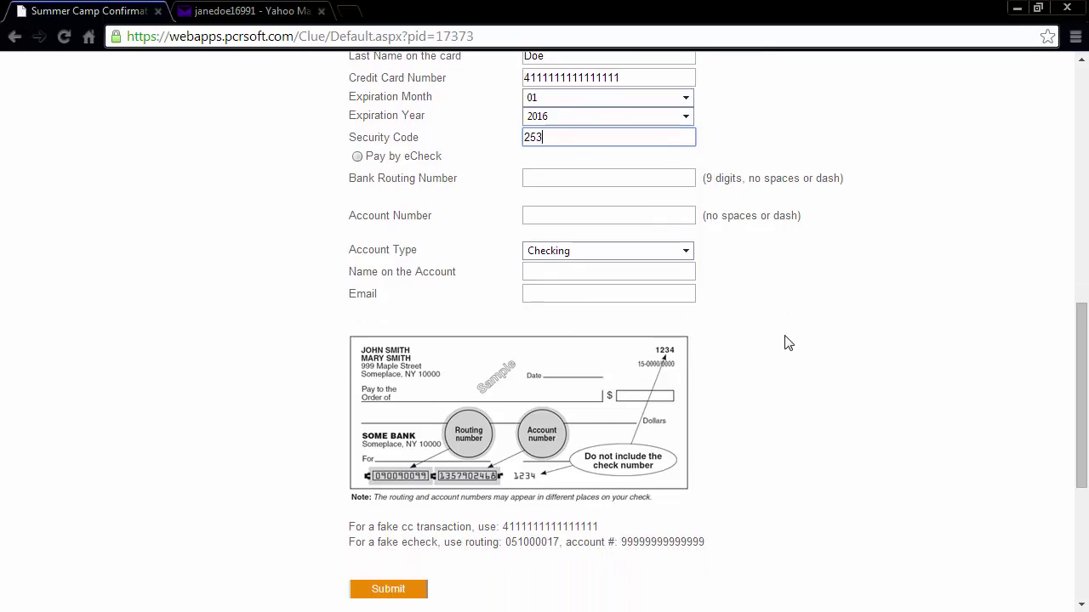
scroll(788, 343, down, 1)
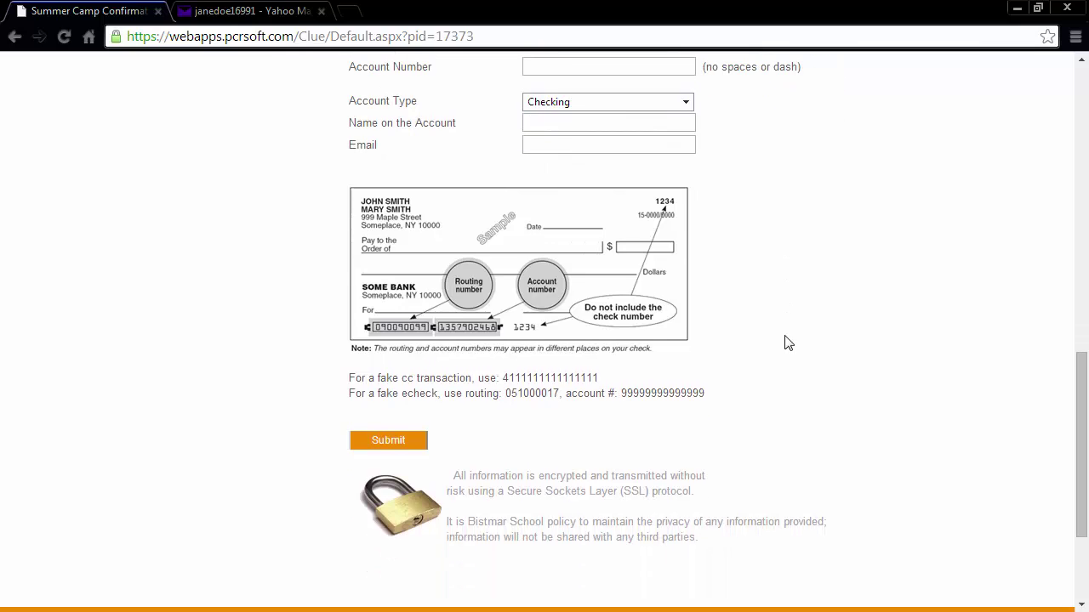
Step: Submit the $180.00 deposit payment and scroll the thank-you page to the Schedule table
click(389, 441)
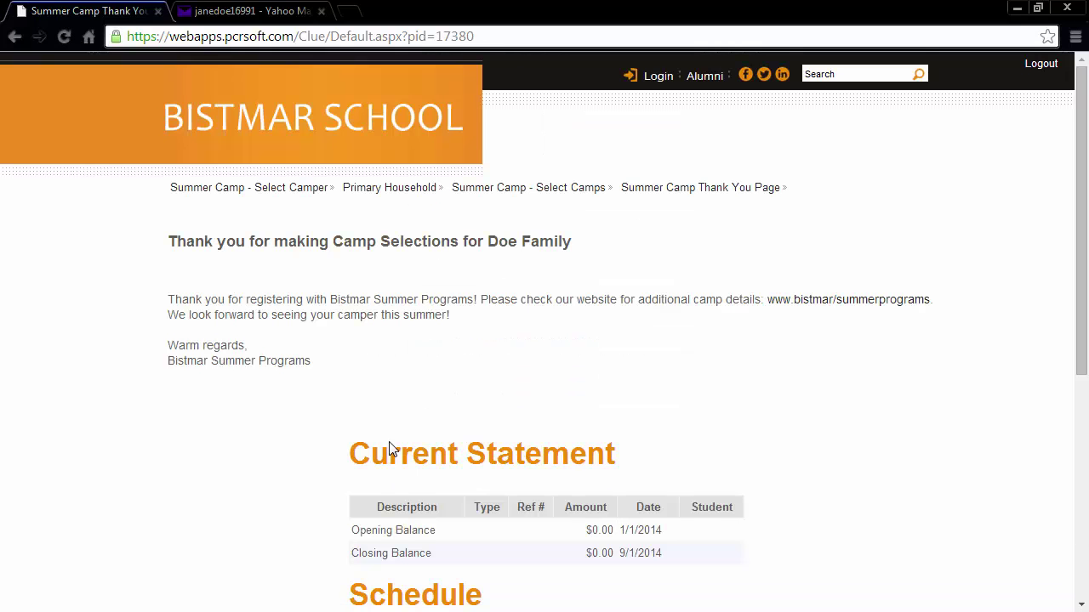
scroll(389, 448, down, 2)
scroll(392, 449, down, 1)
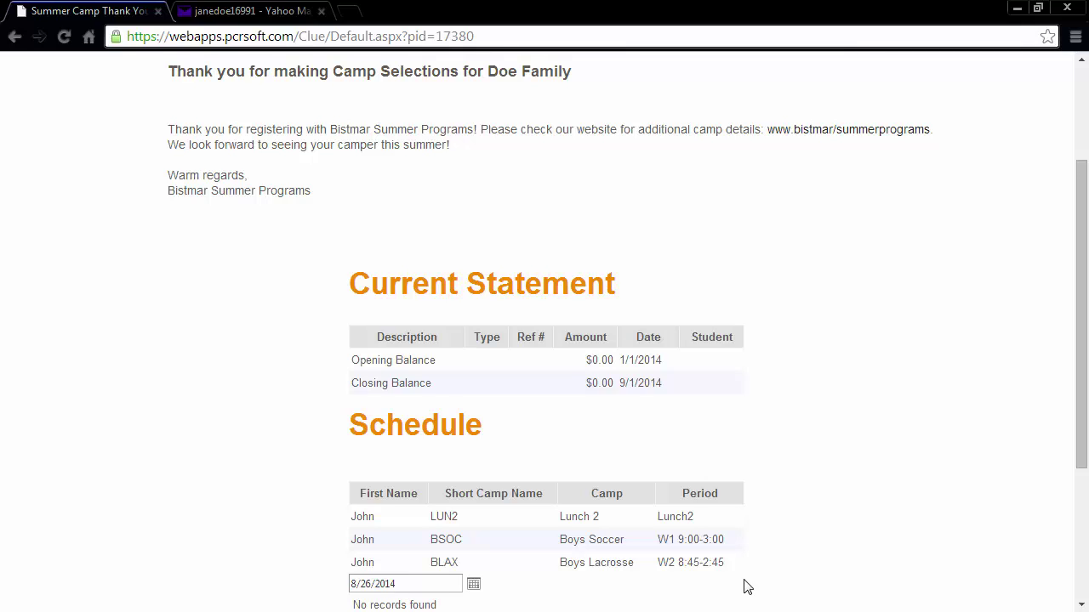
scroll(746, 587, down, 1)
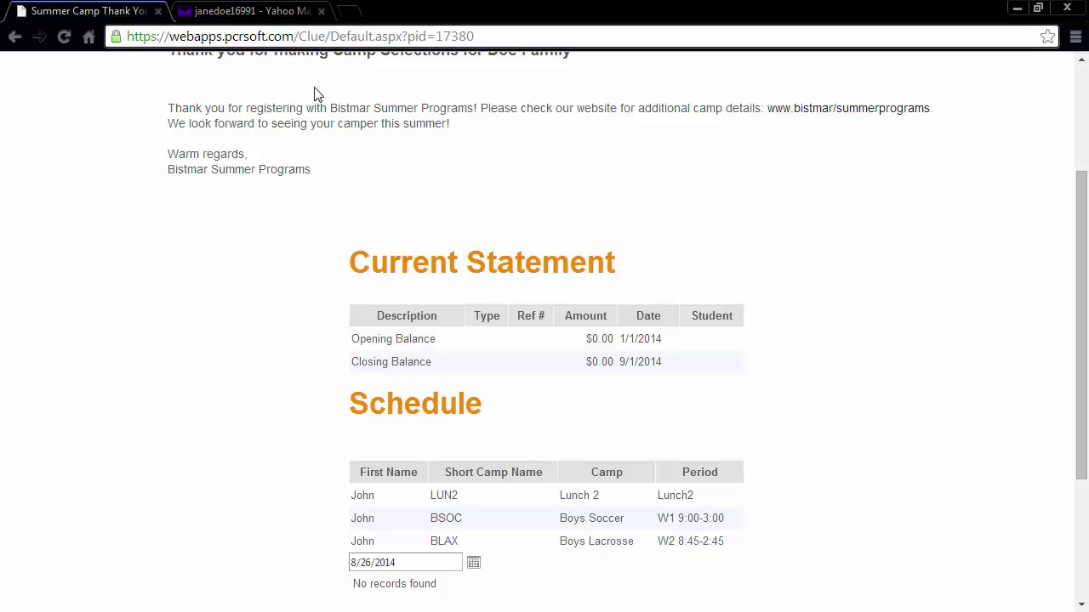
Step: In Yahoo Mail, read the school's $180.00 payment confirmation and the card merchant's receipt
click(246, 11)
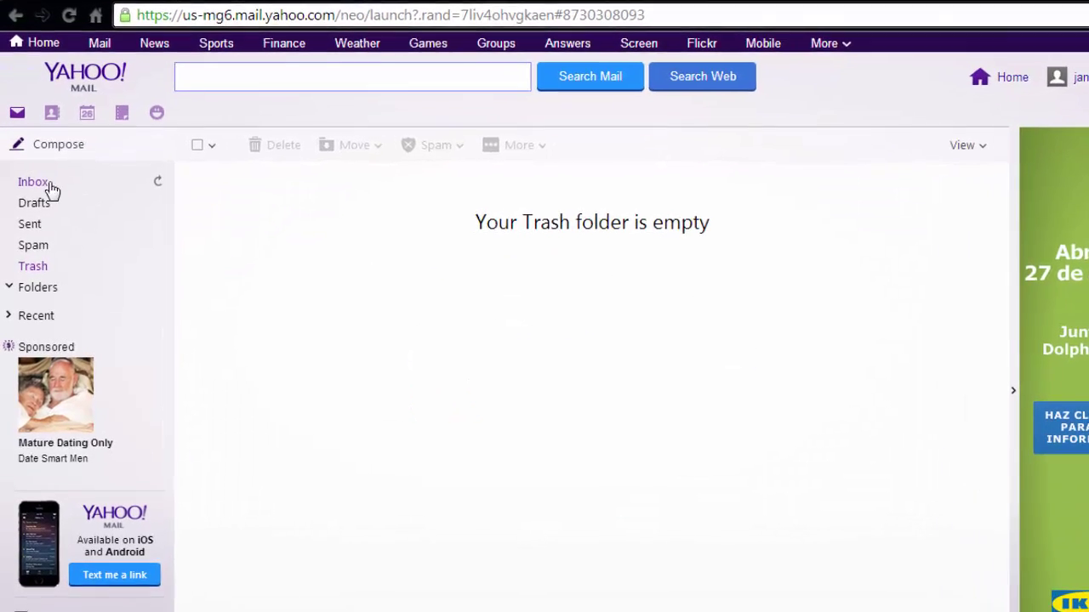
click(39, 183)
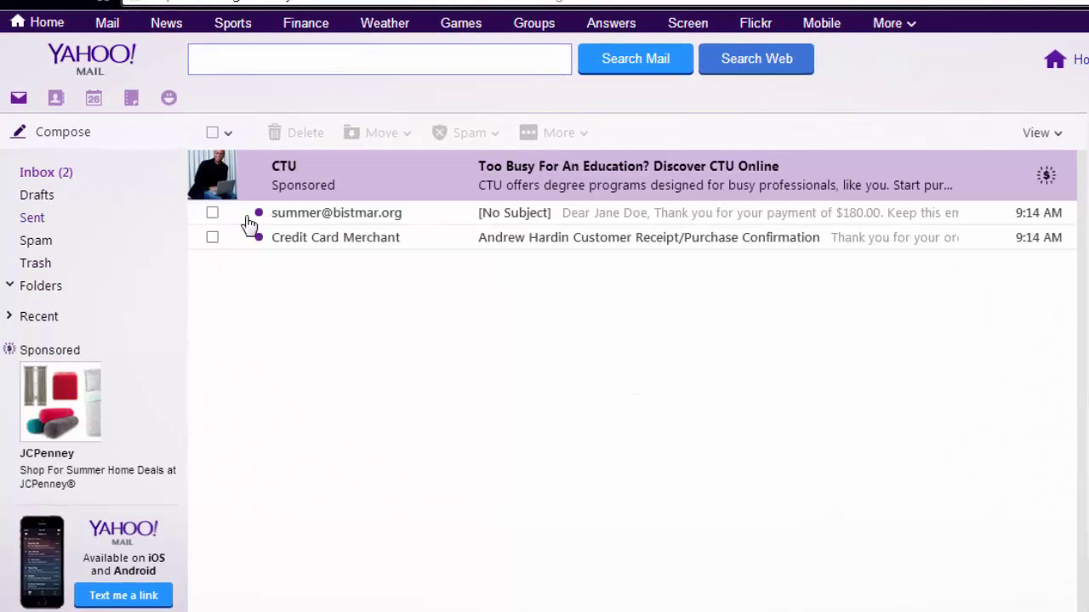
click(359, 221)
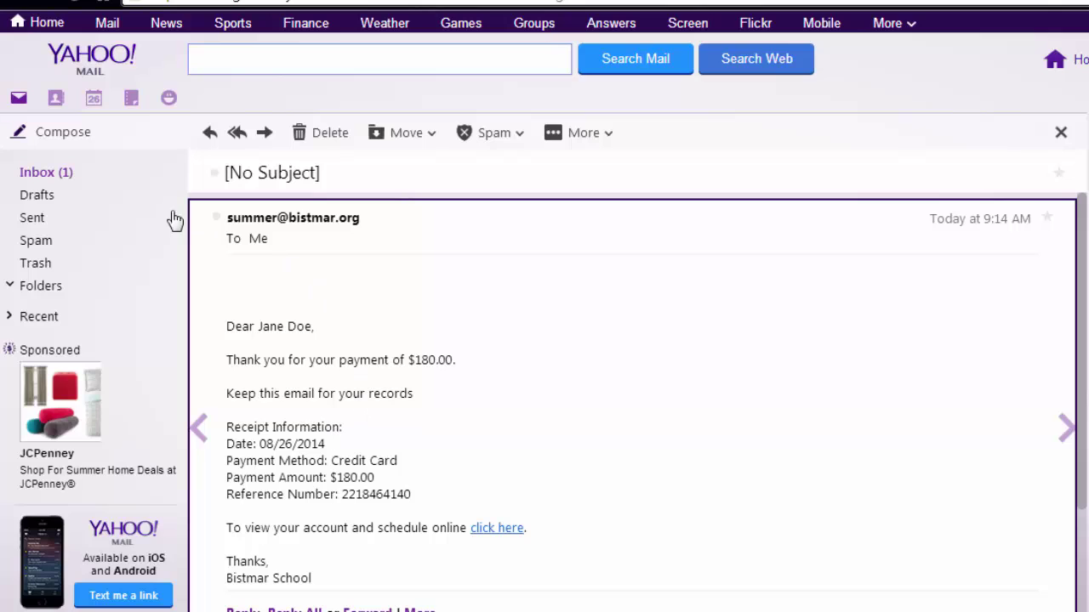
click(64, 176)
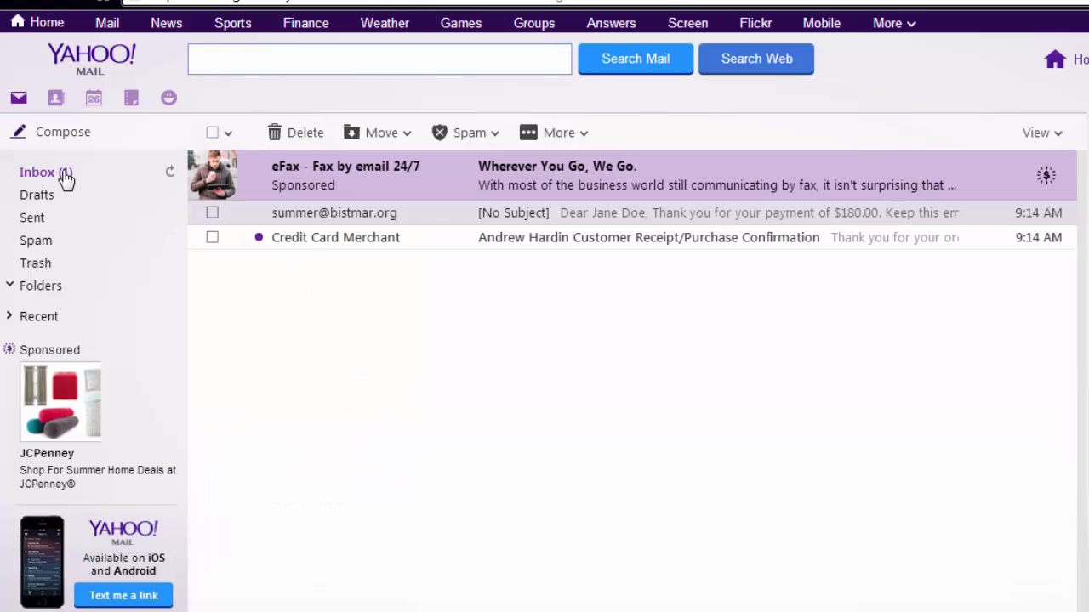
click(316, 243)
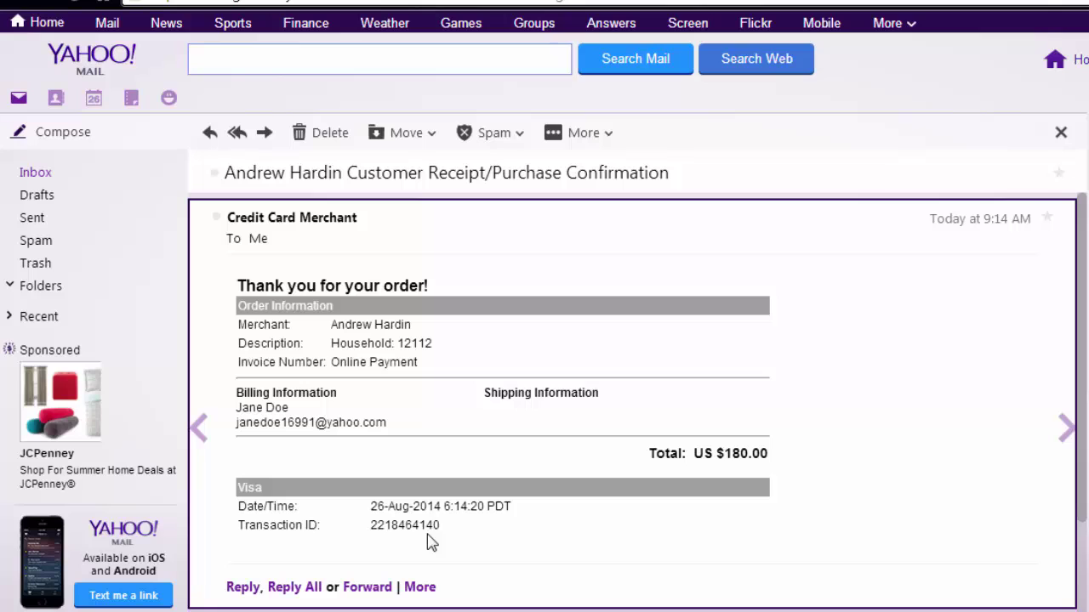
click(41, 176)
Step: Follow the school email's link back to the statement and camp schedule
click(296, 214)
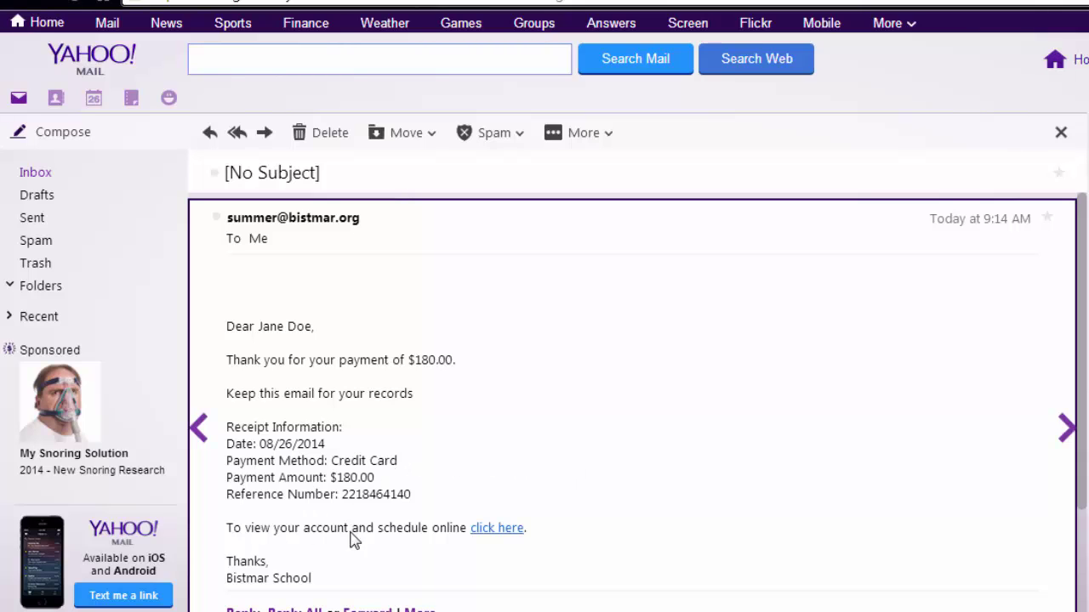
click(494, 532)
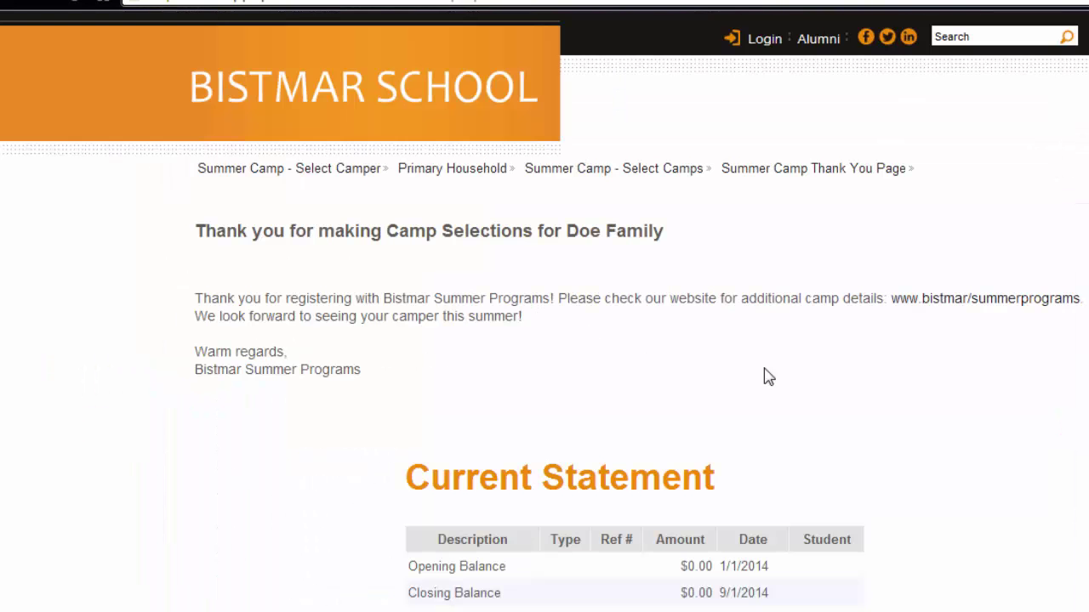
scroll(774, 370, down, 3)
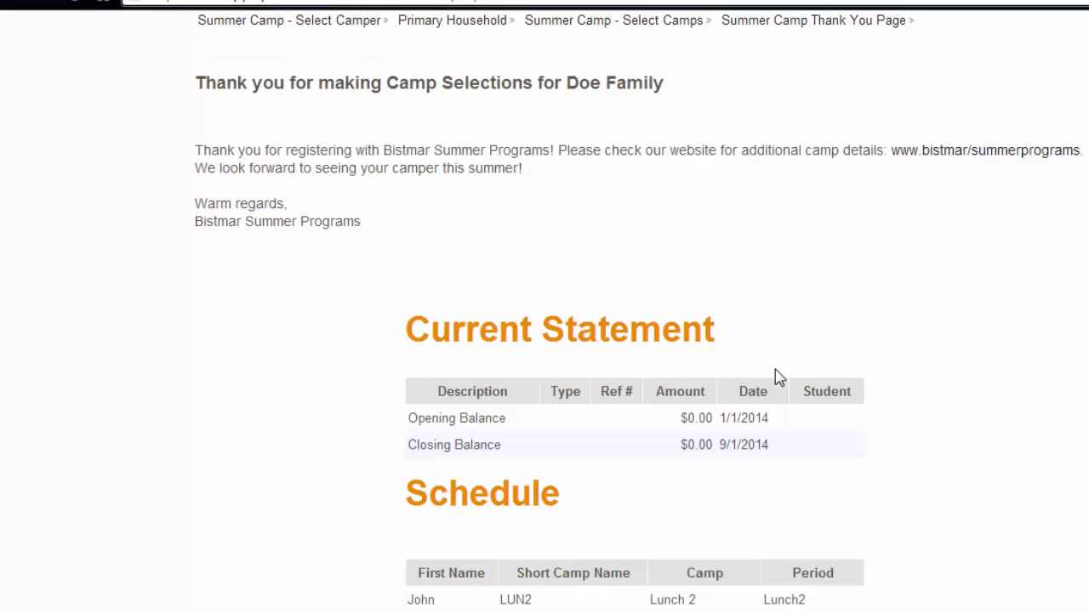
scroll(778, 377, down, 1)
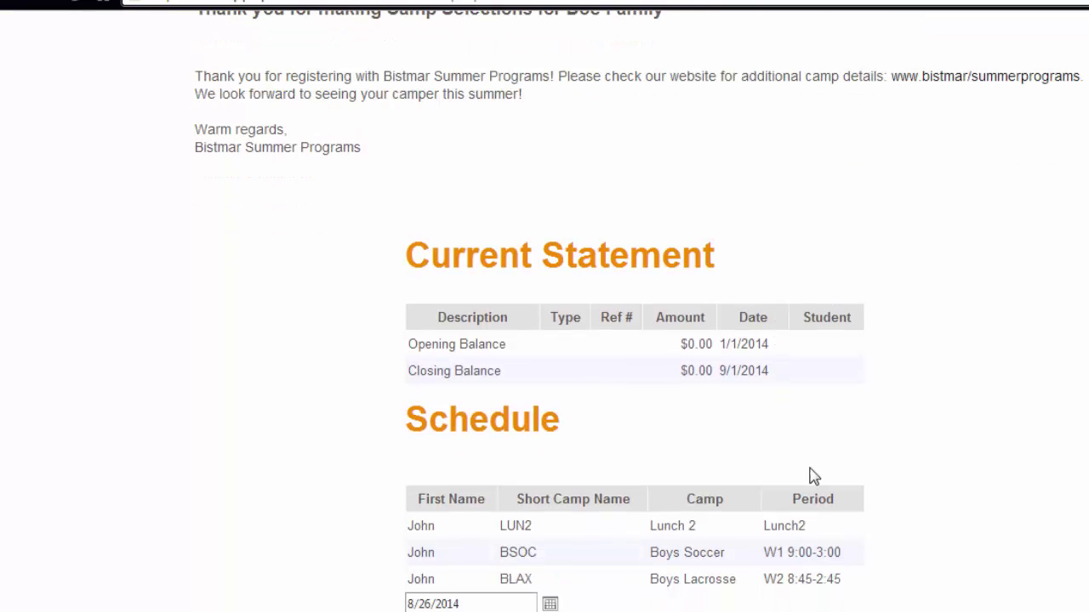